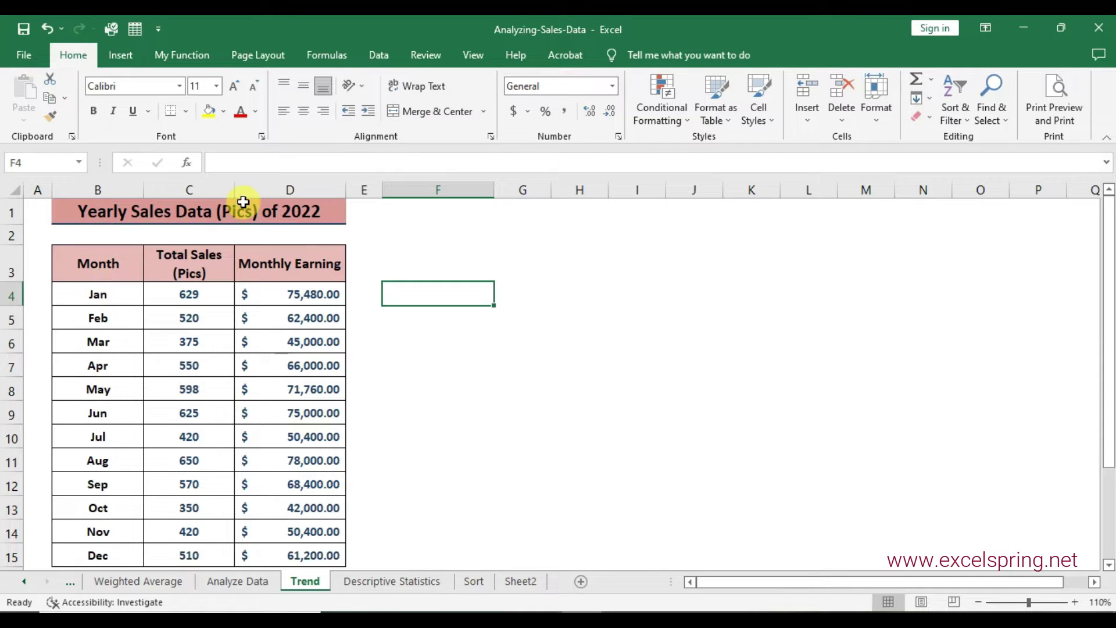
# Step: Change the year in the table's title to 2021 so it reads "Yearly Sales Data (Pics) of 2021"
pyautogui.doubleClick(329, 210)
pyautogui.press('BackSpace')
pyautogui.write('1')
pyautogui.press('Return')
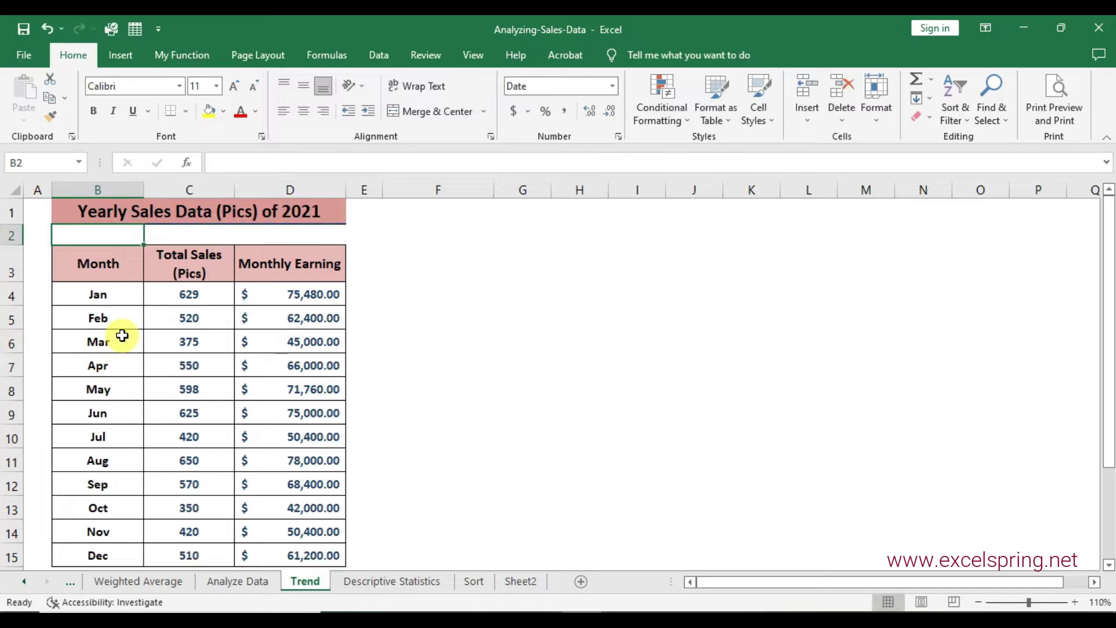
# Step: Review the total sales and monthly earning values for January and February, and the July sales value
pyautogui.click(210, 290)
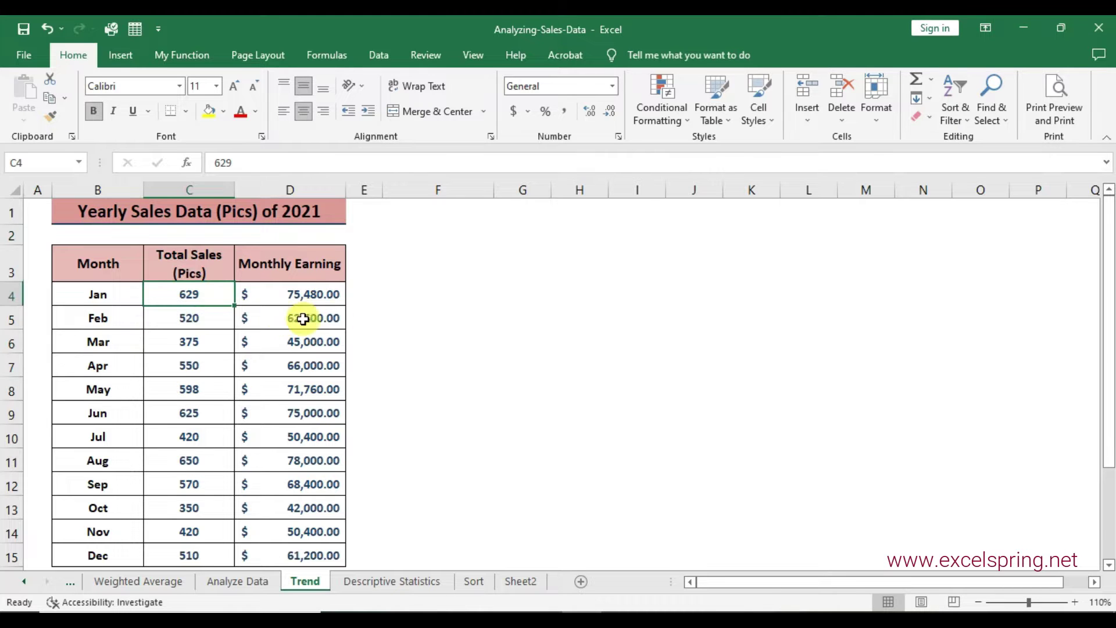
pyautogui.click(326, 293)
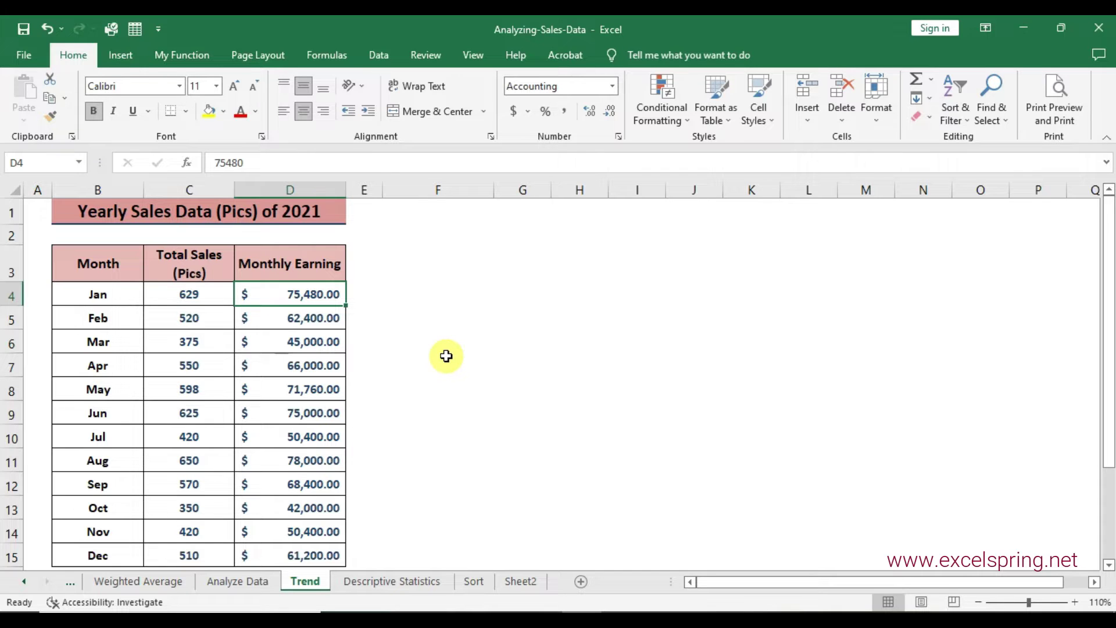
pyautogui.click(190, 321)
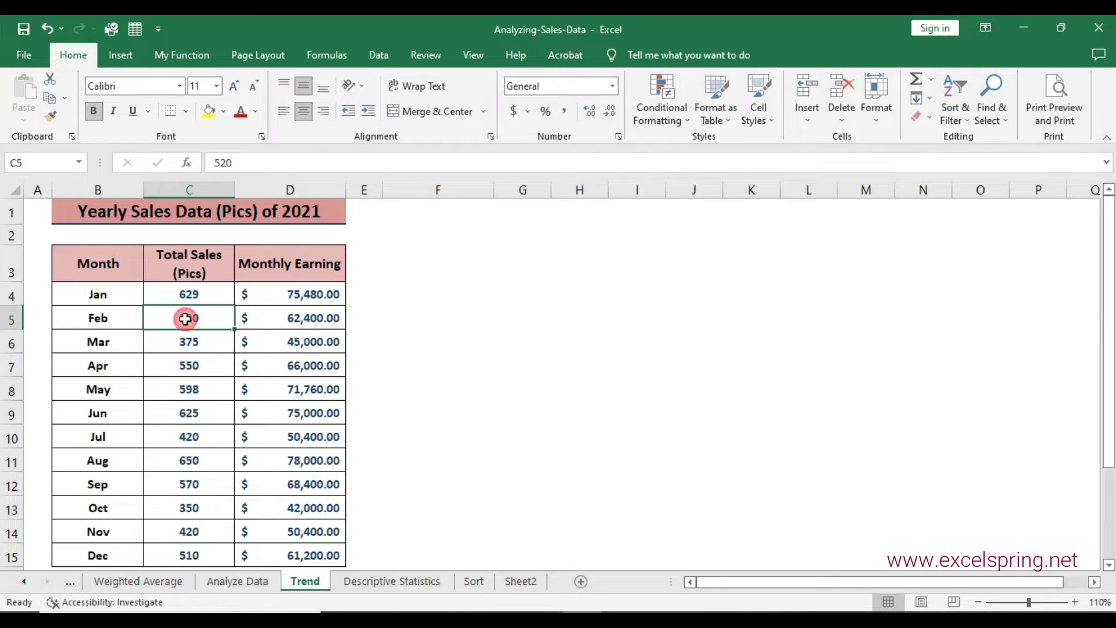
pyautogui.click(268, 325)
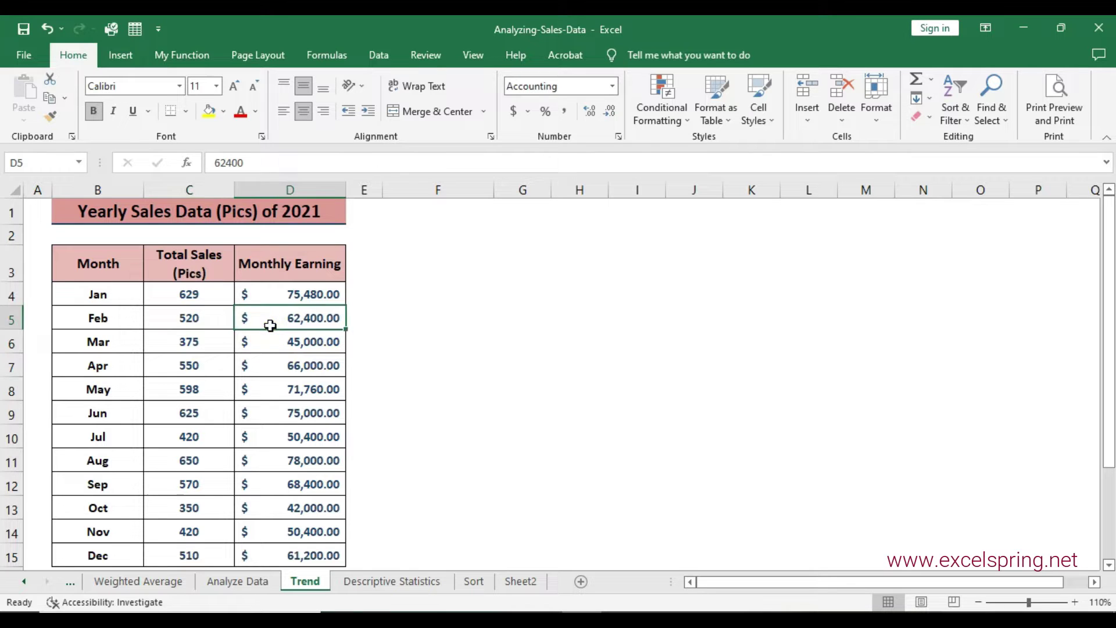
pyautogui.click(205, 429)
pyautogui.click(208, 431)
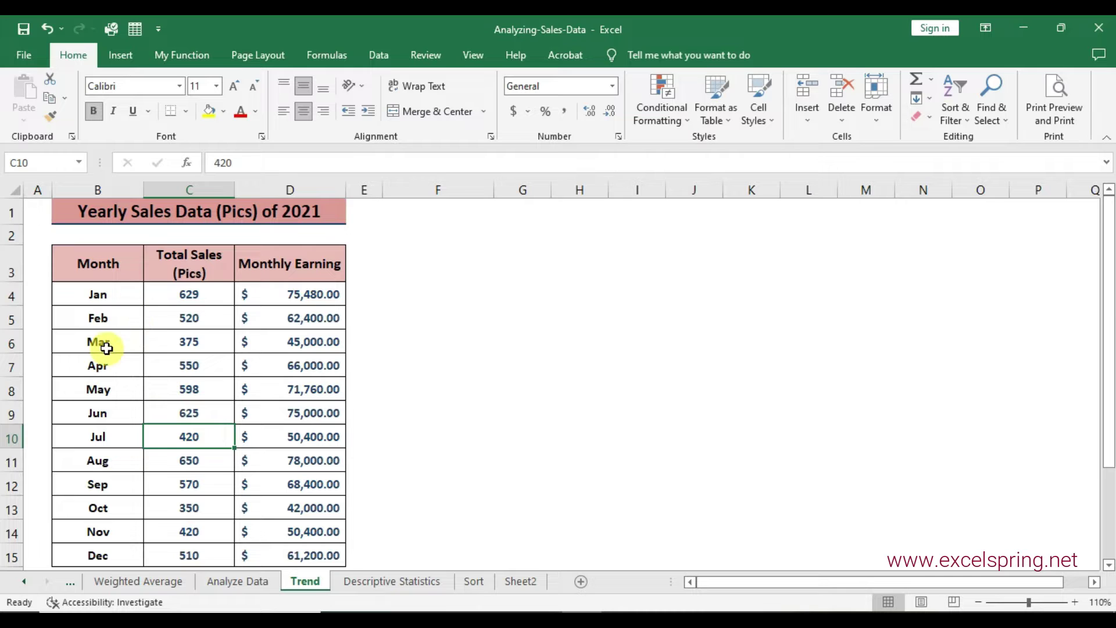
pyautogui.click(437, 356)
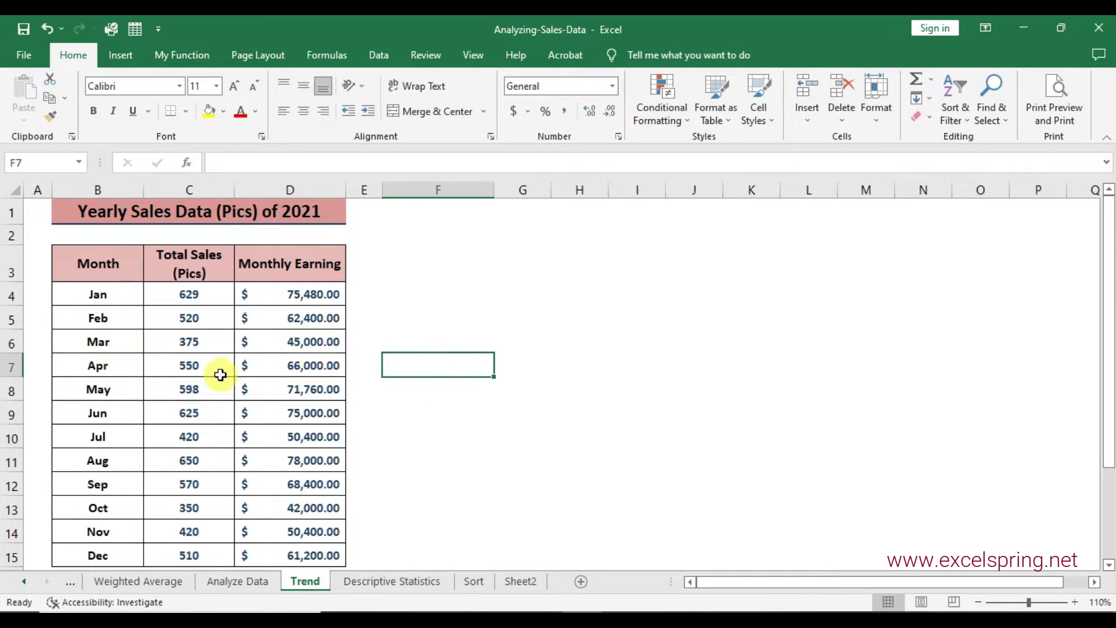
# Step: Select the sales table B3:D15 with its headers and bring up the line chart types for inserting a chart
pyautogui.moveTo(67, 258); pyautogui.dragTo(333, 561)
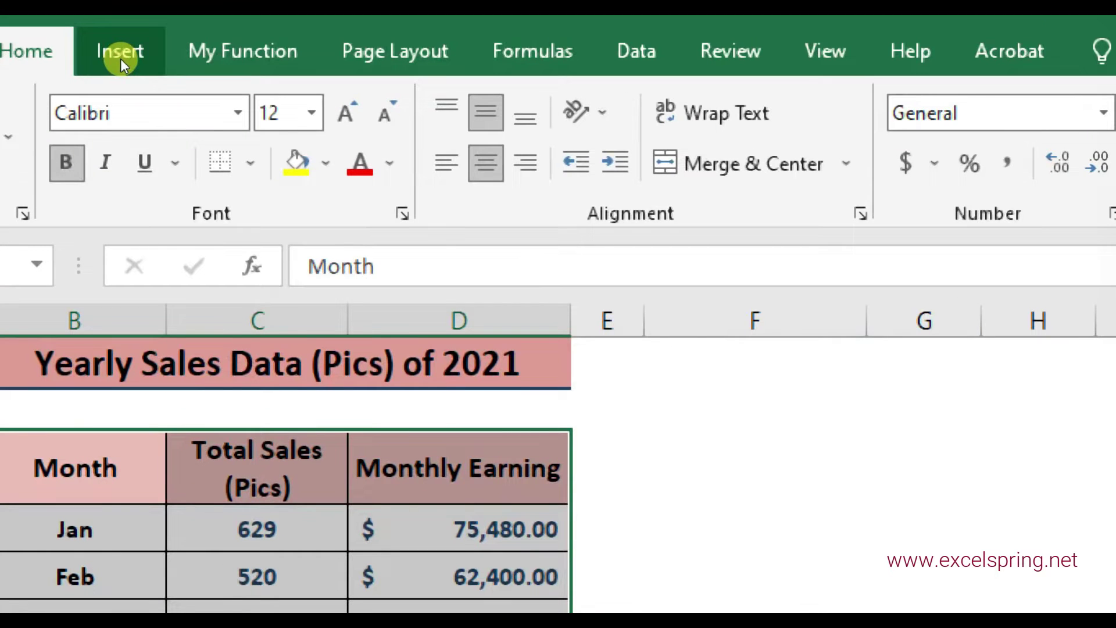
pyautogui.click(107, 63)
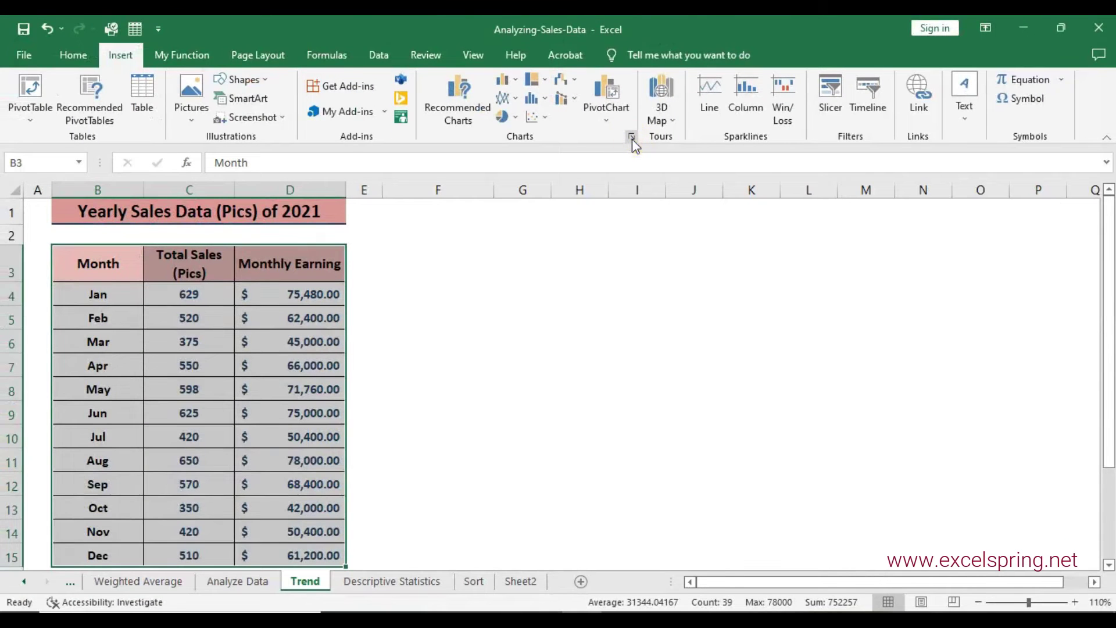
pyautogui.click(632, 137)
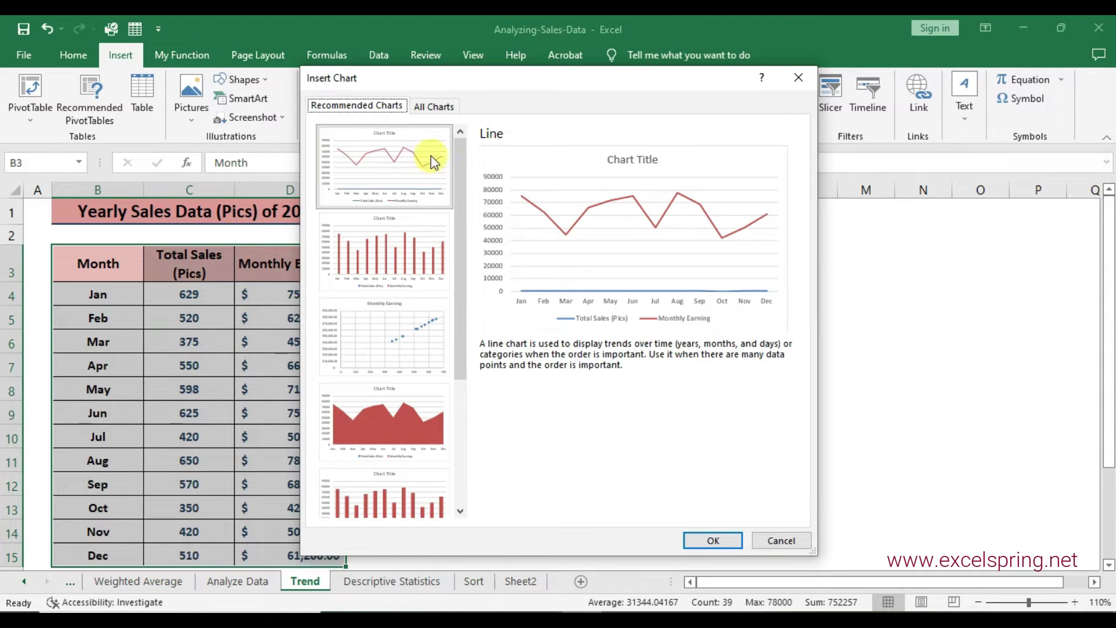
pyautogui.click(433, 107)
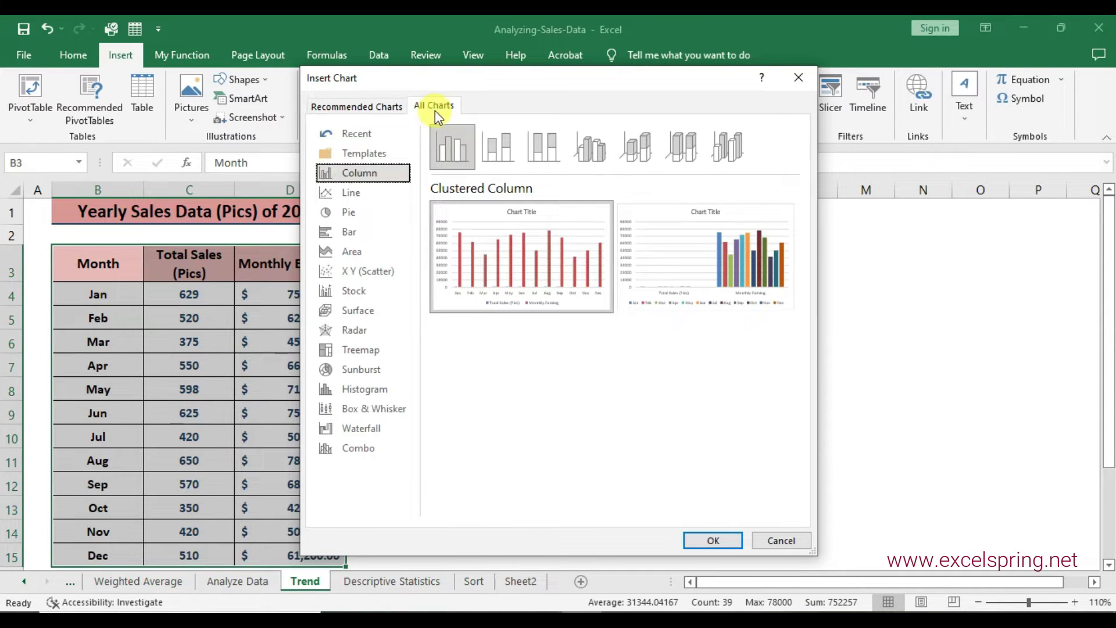
pyautogui.click(351, 195)
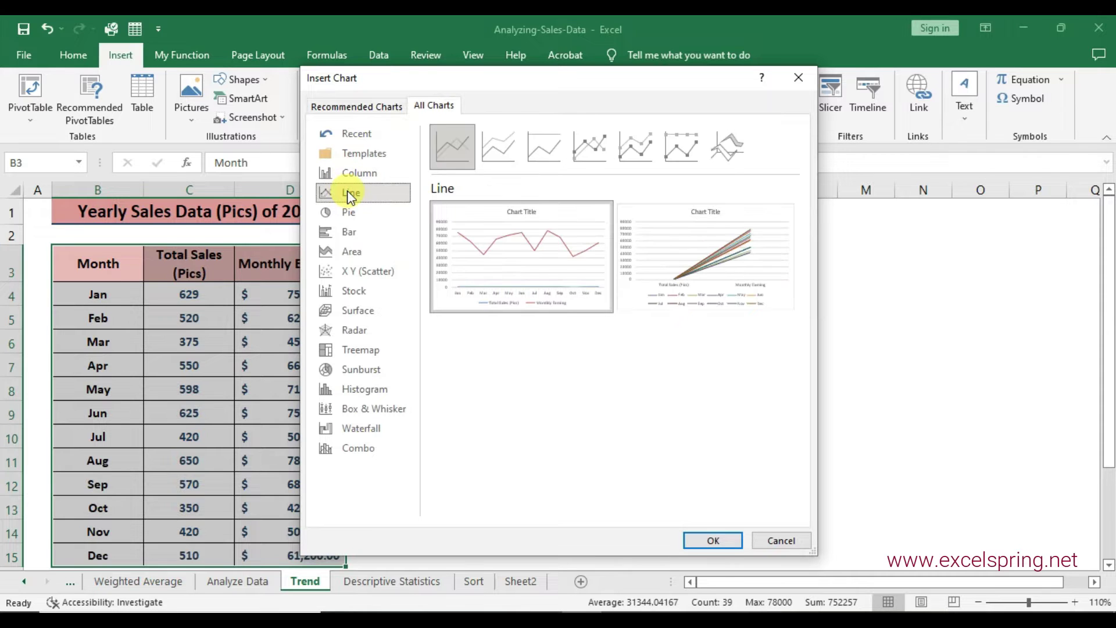
# Step: Compare the stacked, 100% stacked and marker line variants, and insert the plain Line chart with months along the horizontal axis
pyautogui.click(492, 155)
pyautogui.click(552, 155)
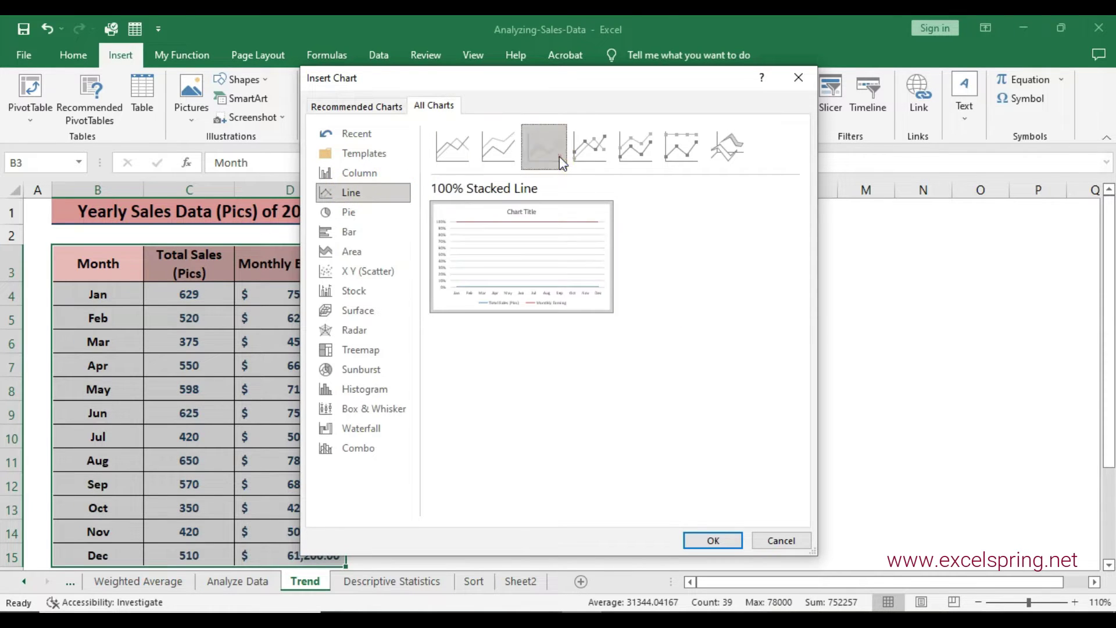
pyautogui.click(593, 156)
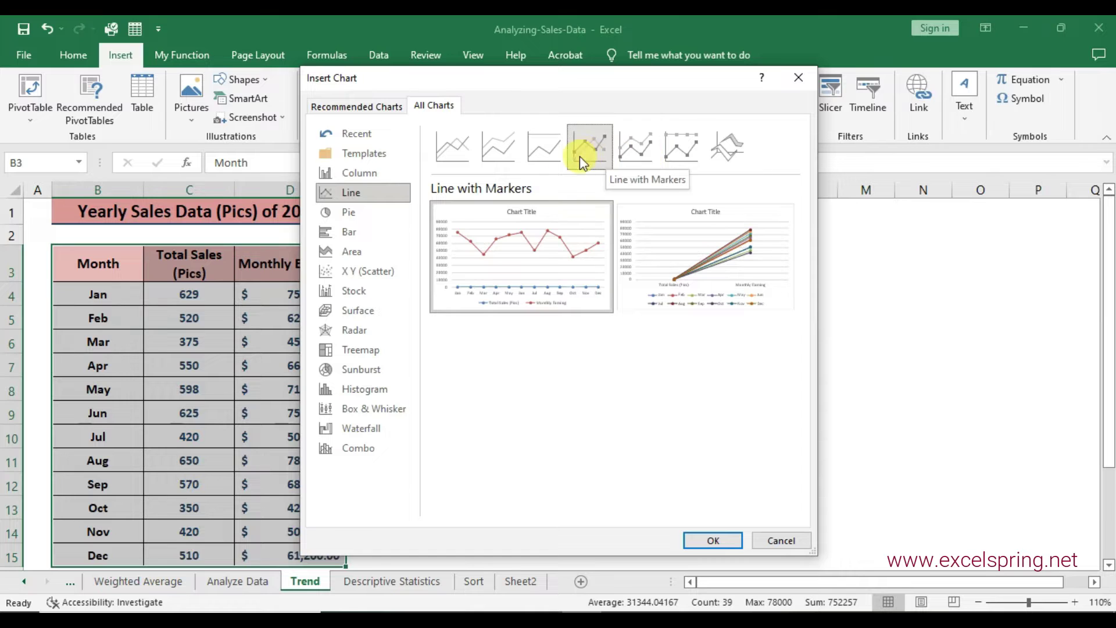
pyautogui.moveTo(449, 232)
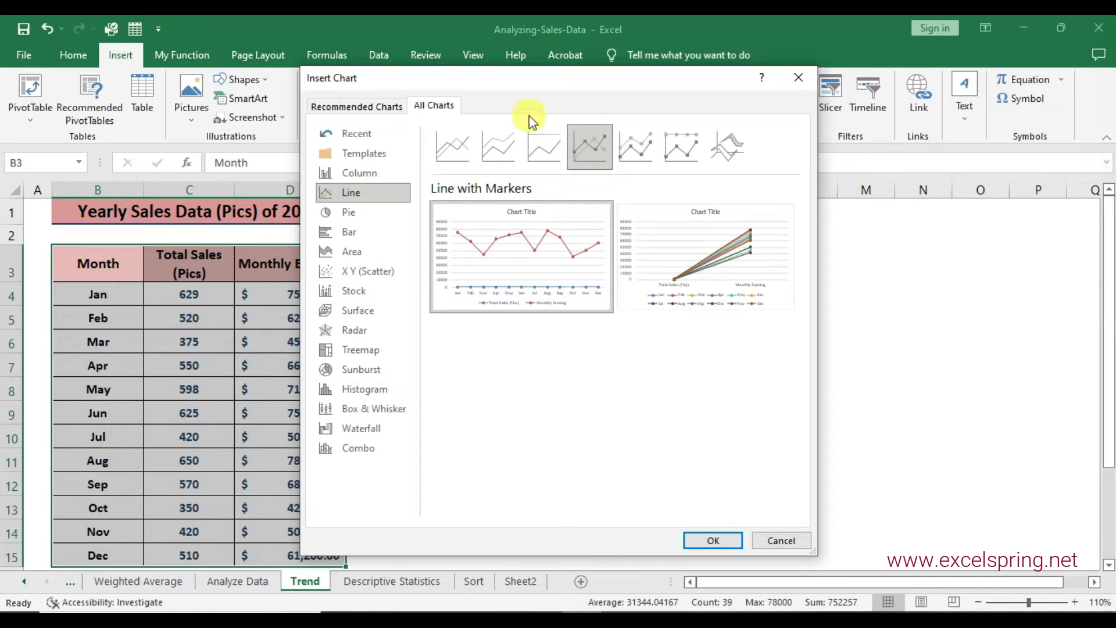
pyautogui.click(455, 156)
pyautogui.moveTo(466, 247)
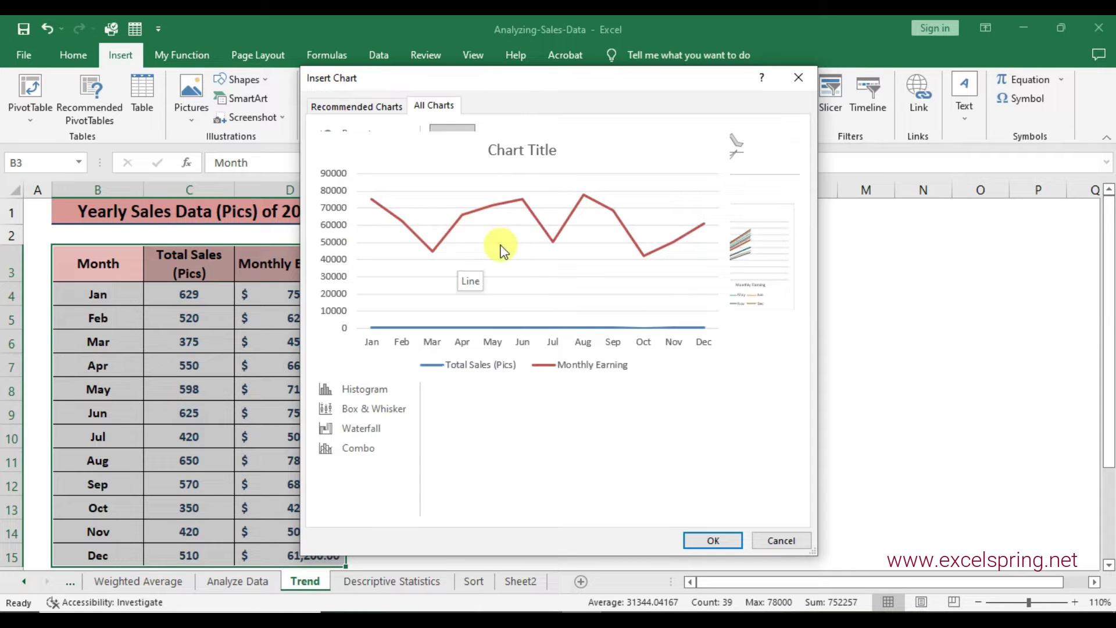
pyautogui.click(706, 541)
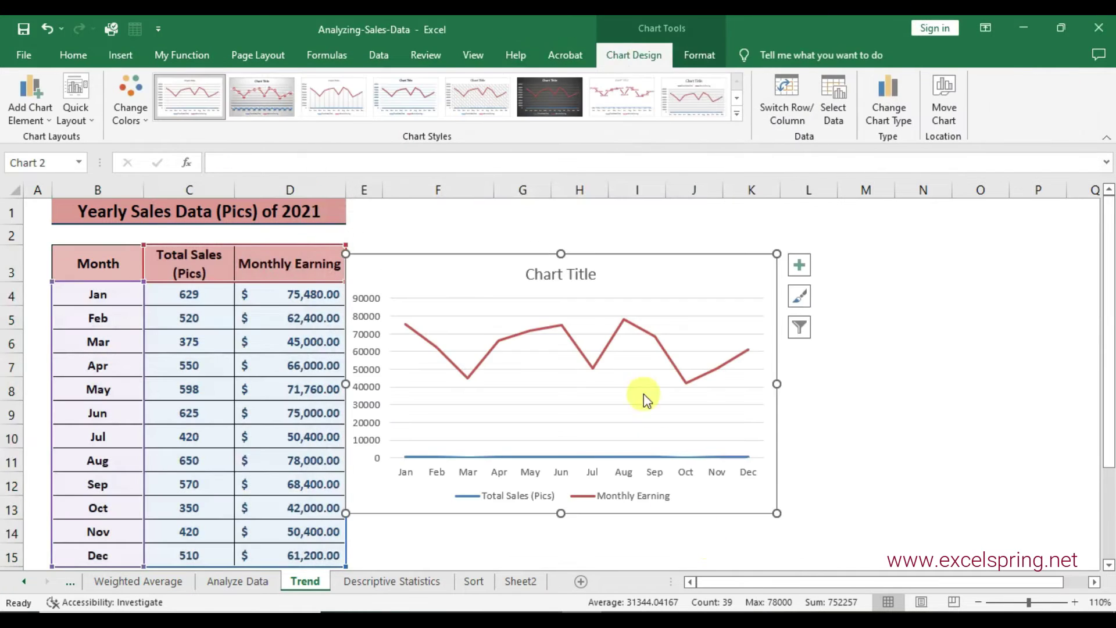
# Step: Move the line chart up beside the table and enlarge it to span about columns E to M and rows 1 to 13
pyautogui.moveTo(616, 277); pyautogui.dragTo(635, 232)
pyautogui.moveTo(794, 344); pyautogui.dragTo(865, 344)
pyautogui.moveTo(615, 474); pyautogui.dragTo(614, 516)
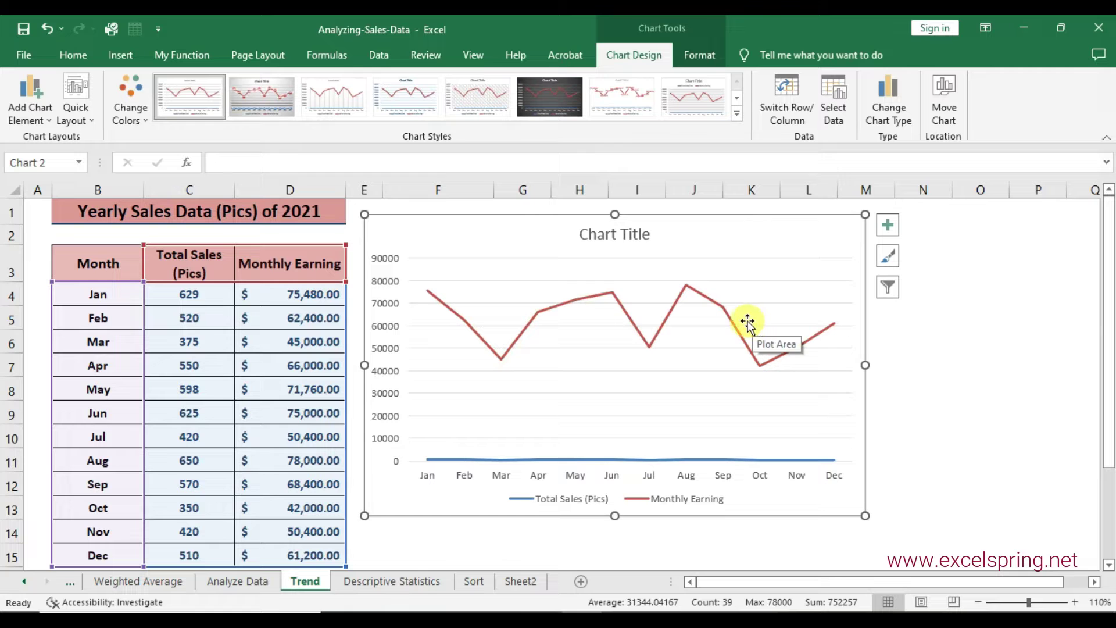
# Step: Replace the chart's placeholder title with "Yearly Sales"
pyautogui.click(609, 232)
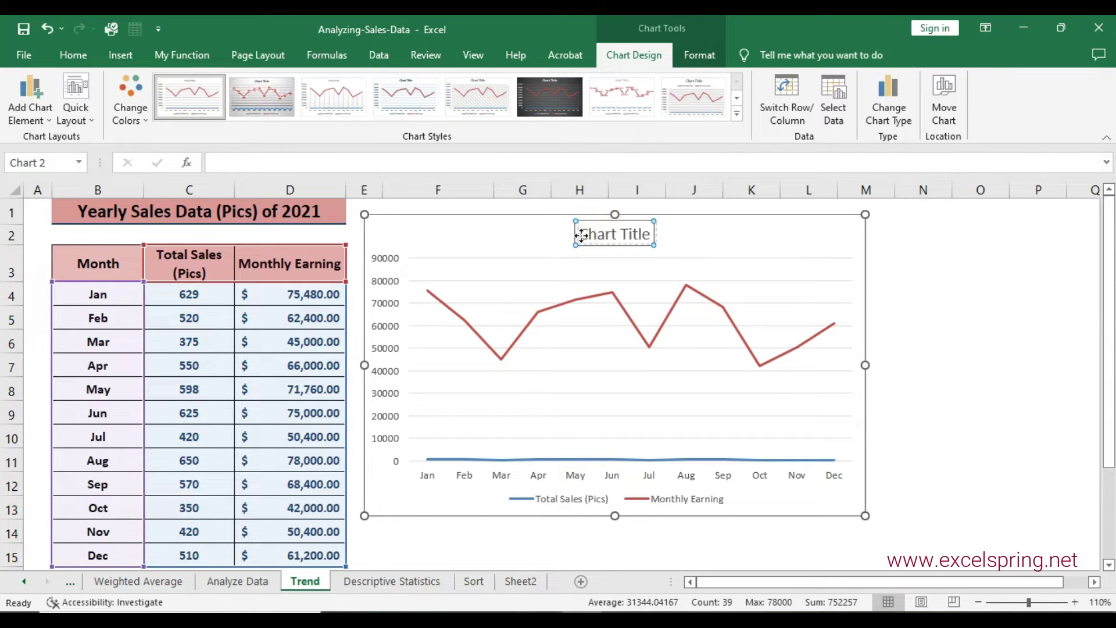
pyautogui.moveTo(581, 233); pyautogui.dragTo(654, 232)
pyautogui.write('Y')
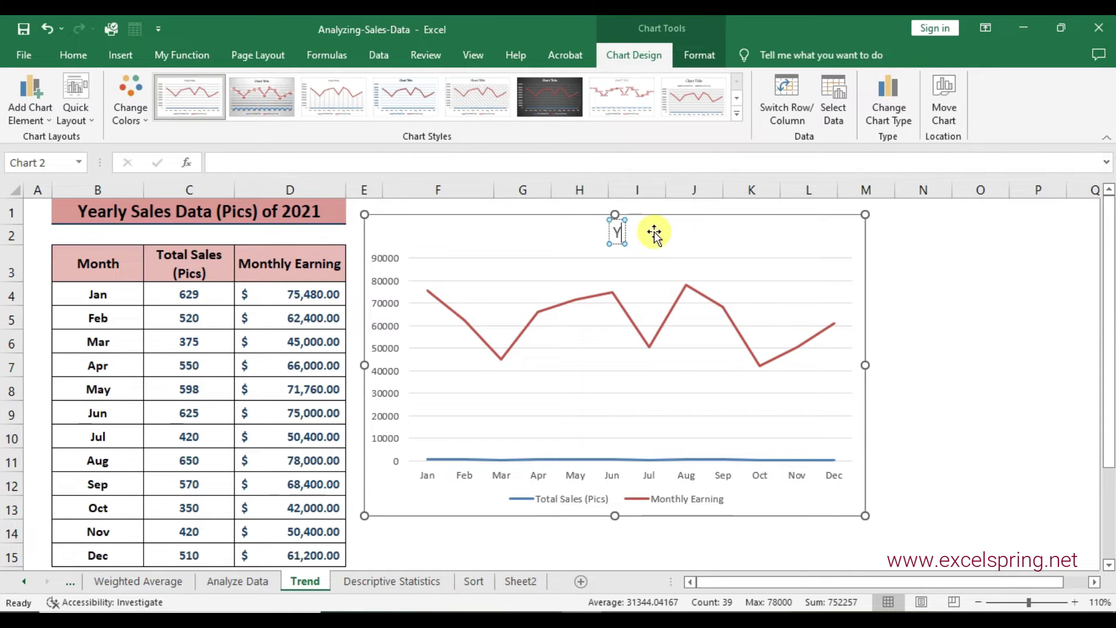
pyautogui.write('early Sa')
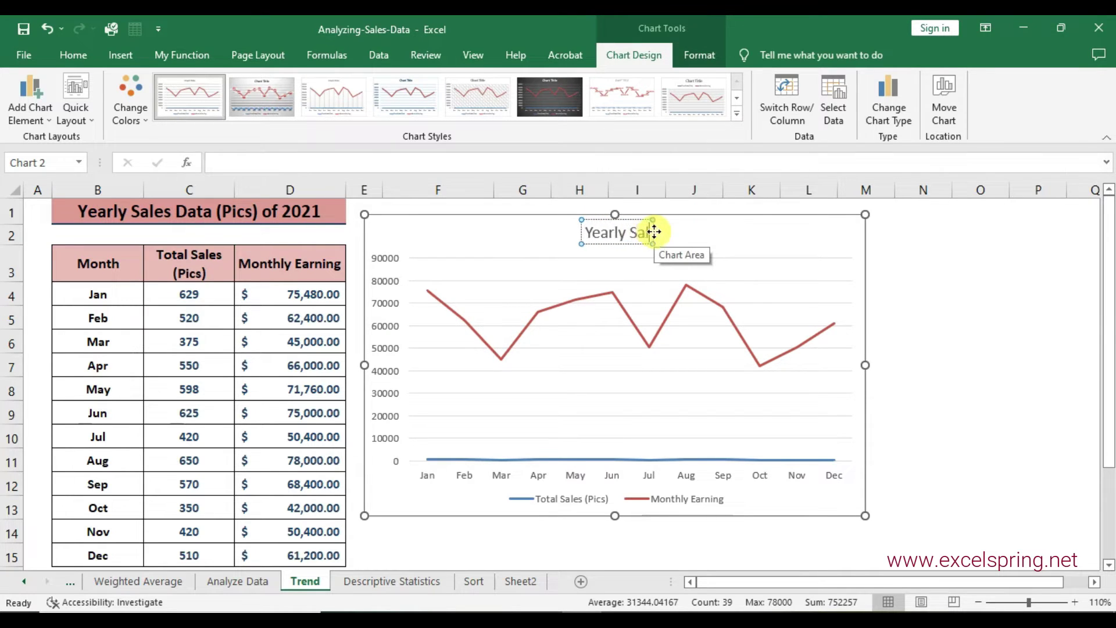
pyautogui.write('les')
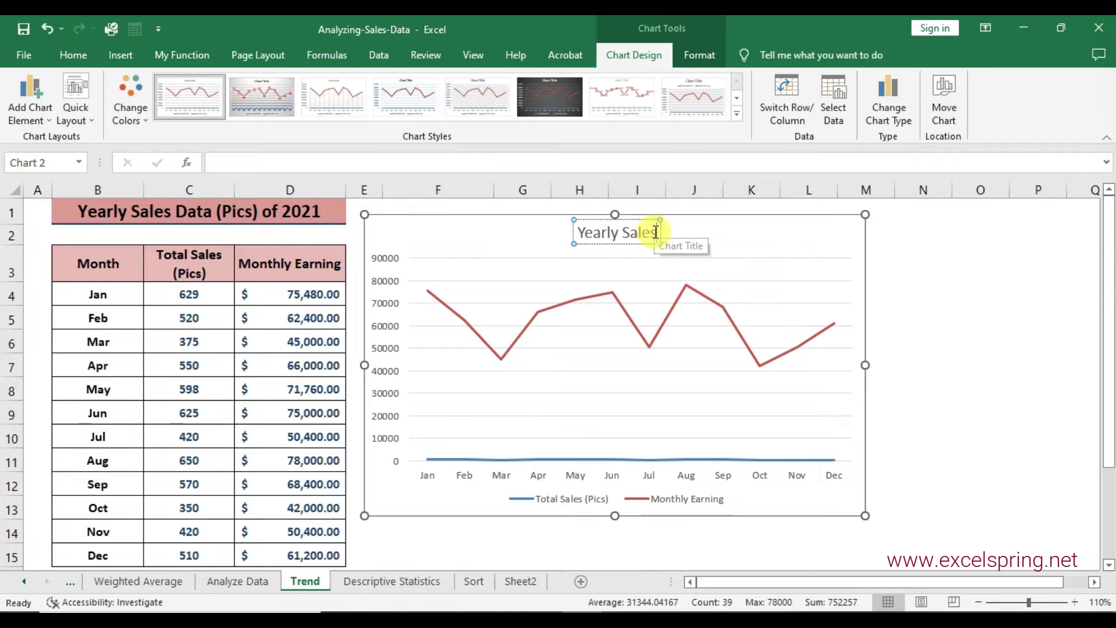
pyautogui.click(795, 251)
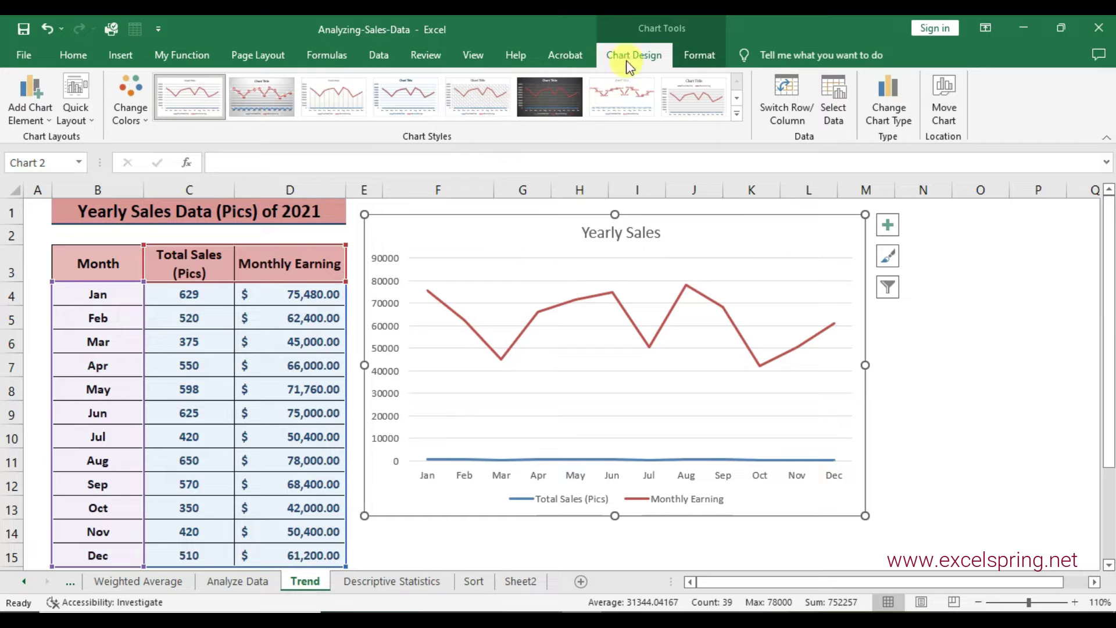
# Step: Apply the chart style with the dark grey background to the Yearly Sales chart
pyautogui.click(685, 56)
pyautogui.click(632, 54)
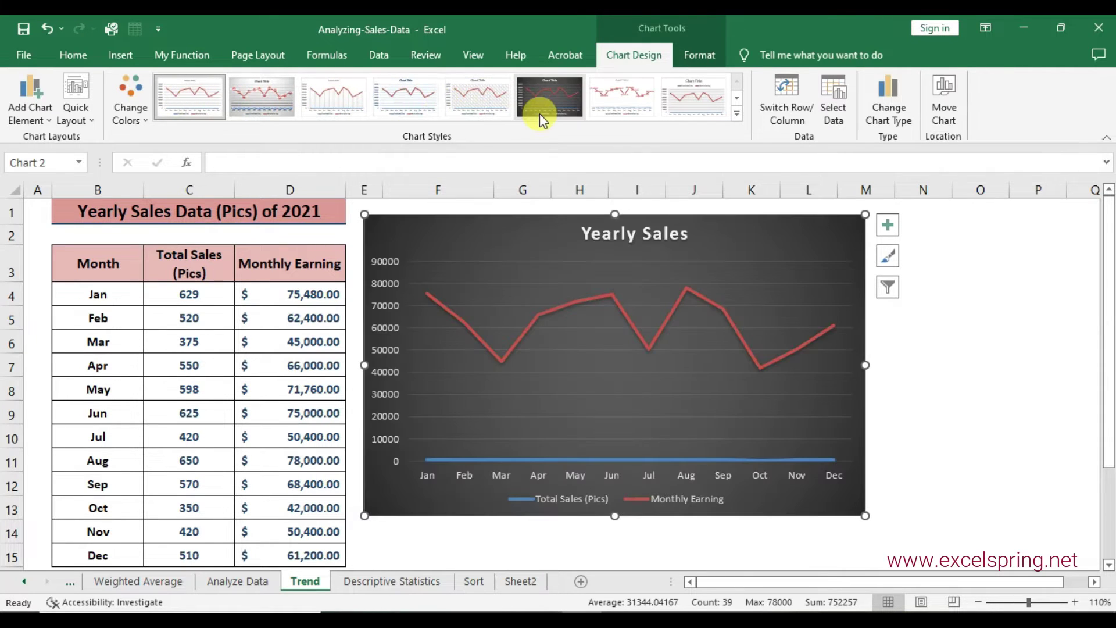
pyautogui.click(540, 114)
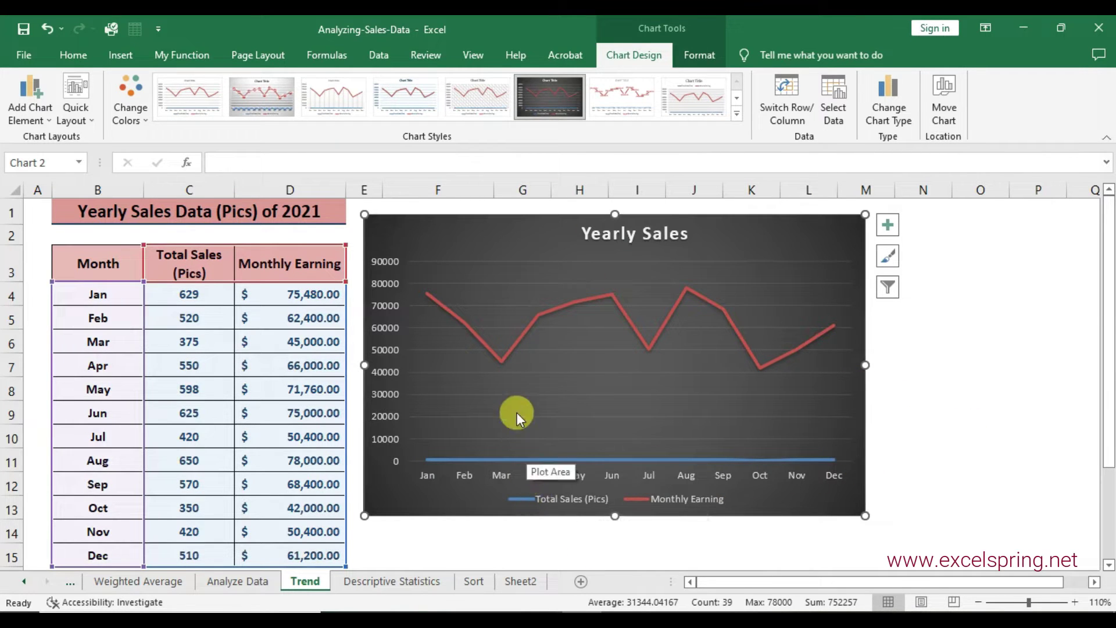
# Step: Add Primary Major Vertical gridlines to the Yearly Sales chart and deselect the chart
pyautogui.click(886, 232)
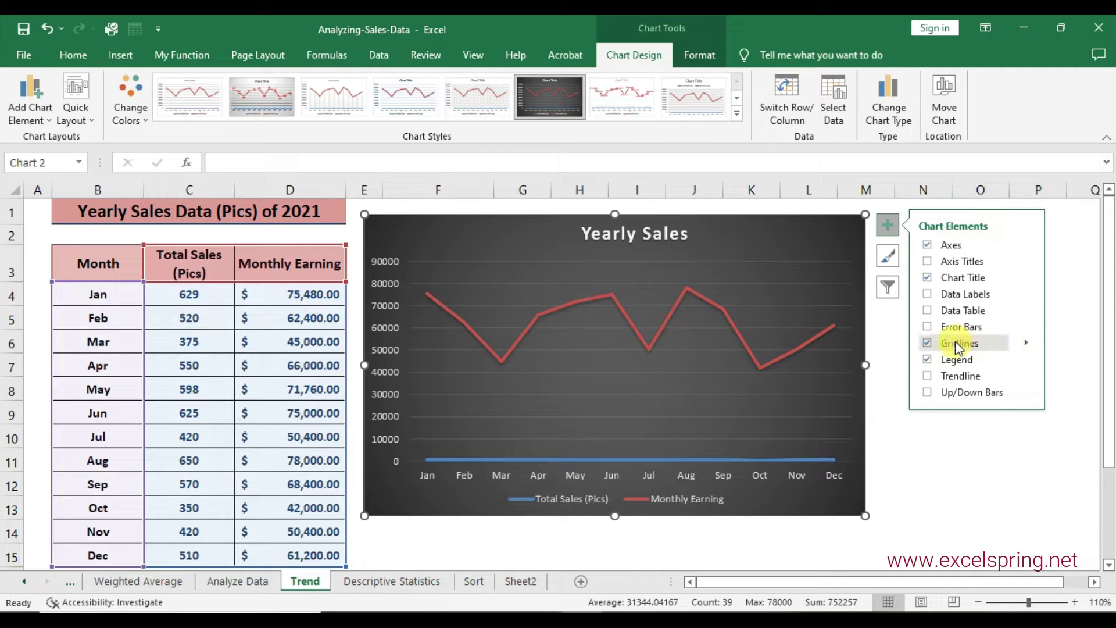
pyautogui.click(1027, 344)
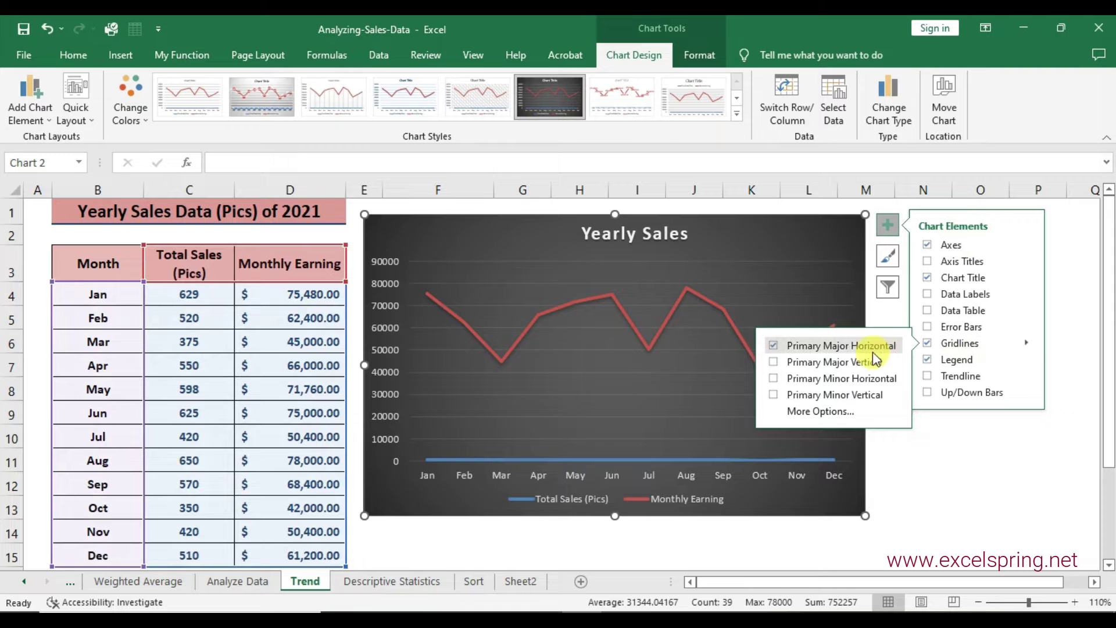
pyautogui.click(773, 362)
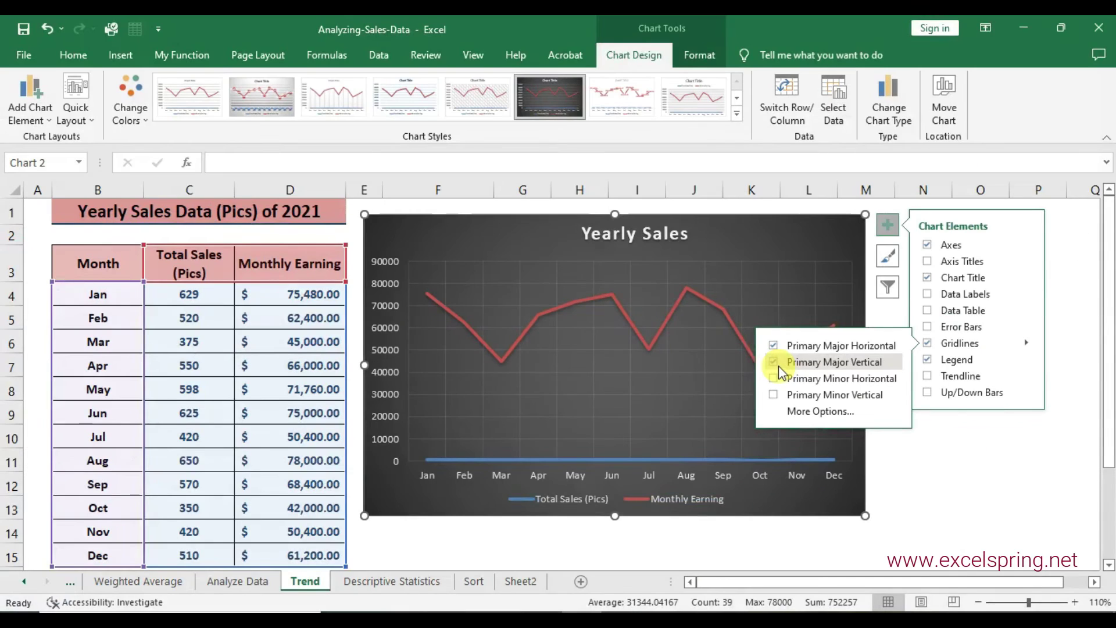
pyautogui.click(920, 458)
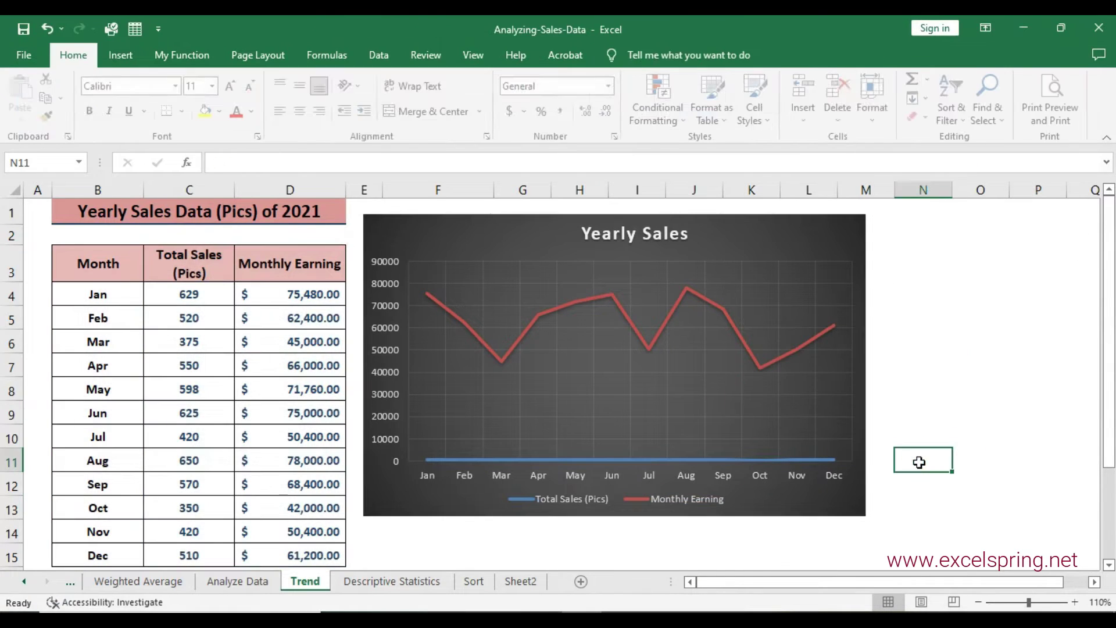
pyautogui.click(960, 355)
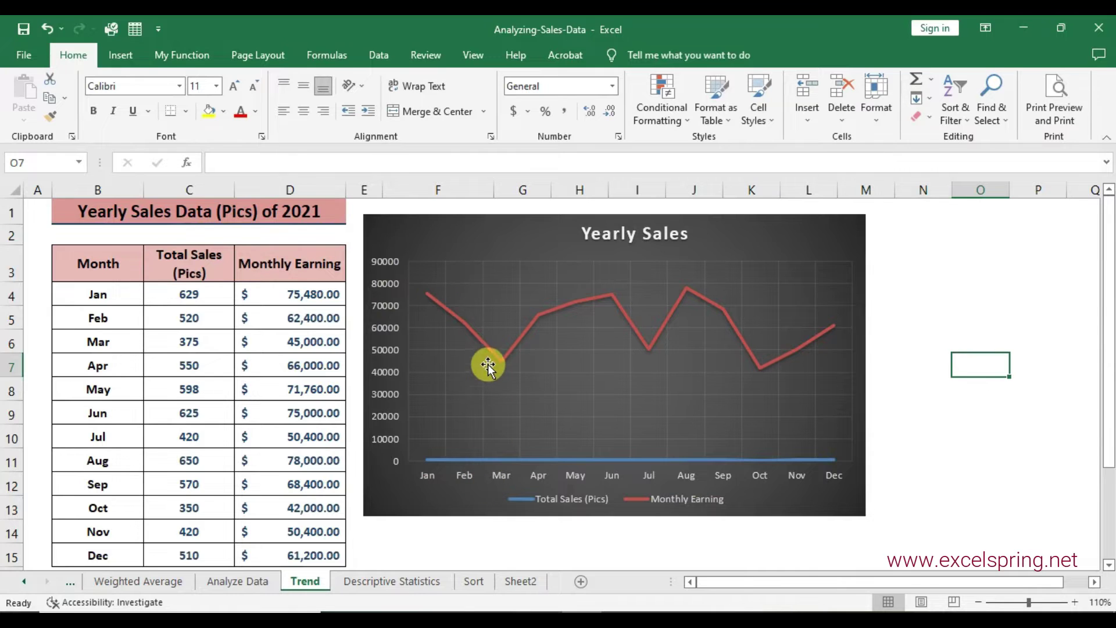
pyautogui.moveTo(497, 362)
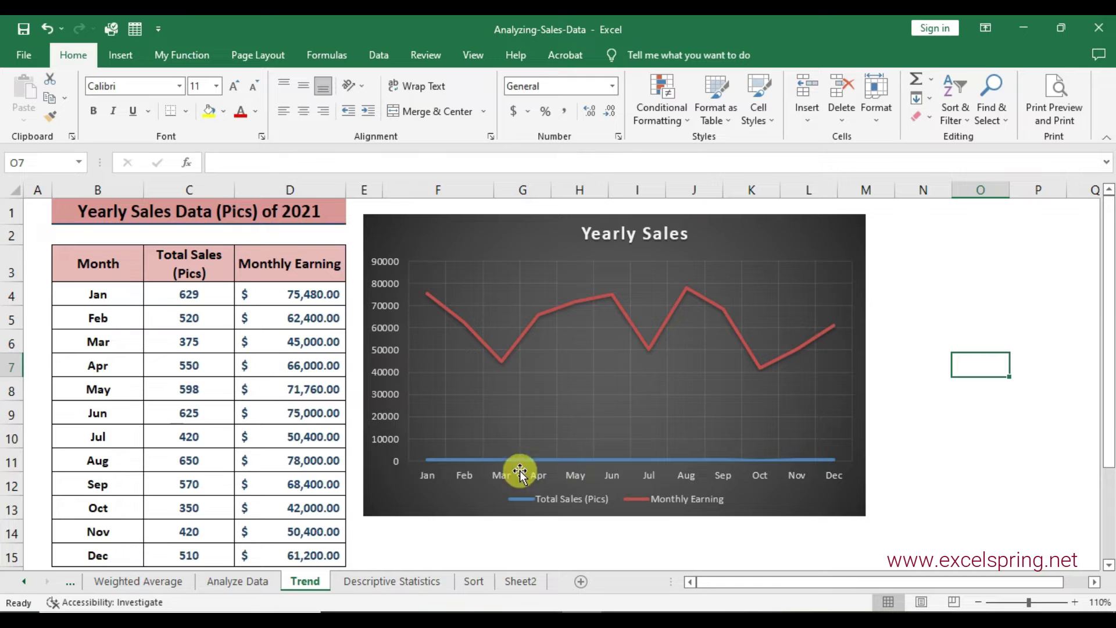
# Step: Go to Sheet2 and review the Month, Total Sales (Pics) and Monthly Earning data in rows 4 to 15, column by column
pyautogui.click(535, 580)
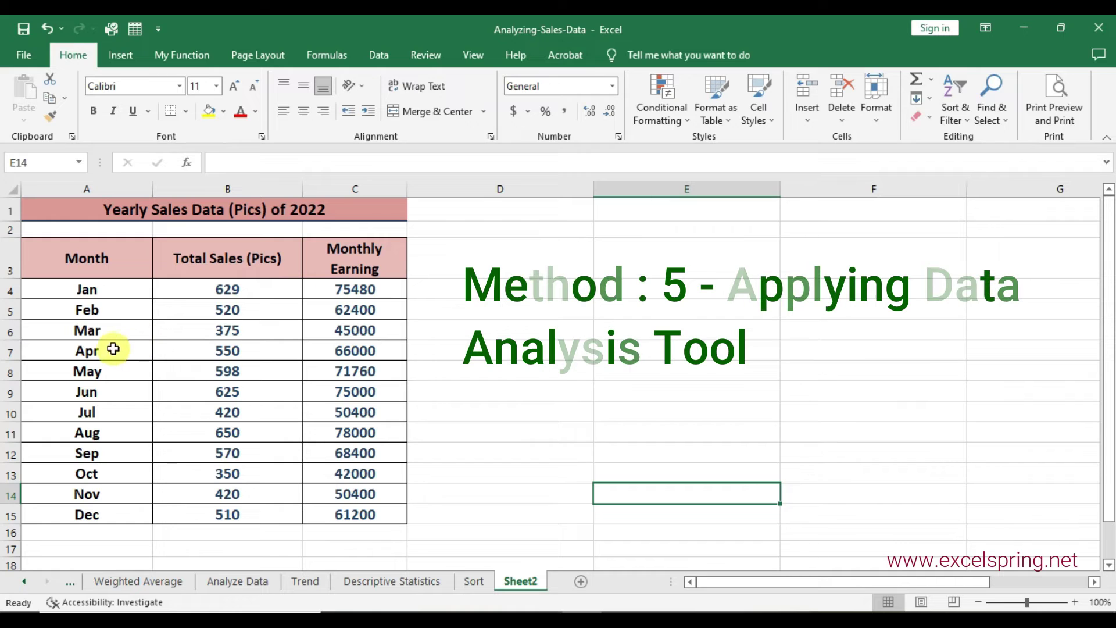
pyautogui.moveTo(131, 289); pyautogui.dragTo(116, 509)
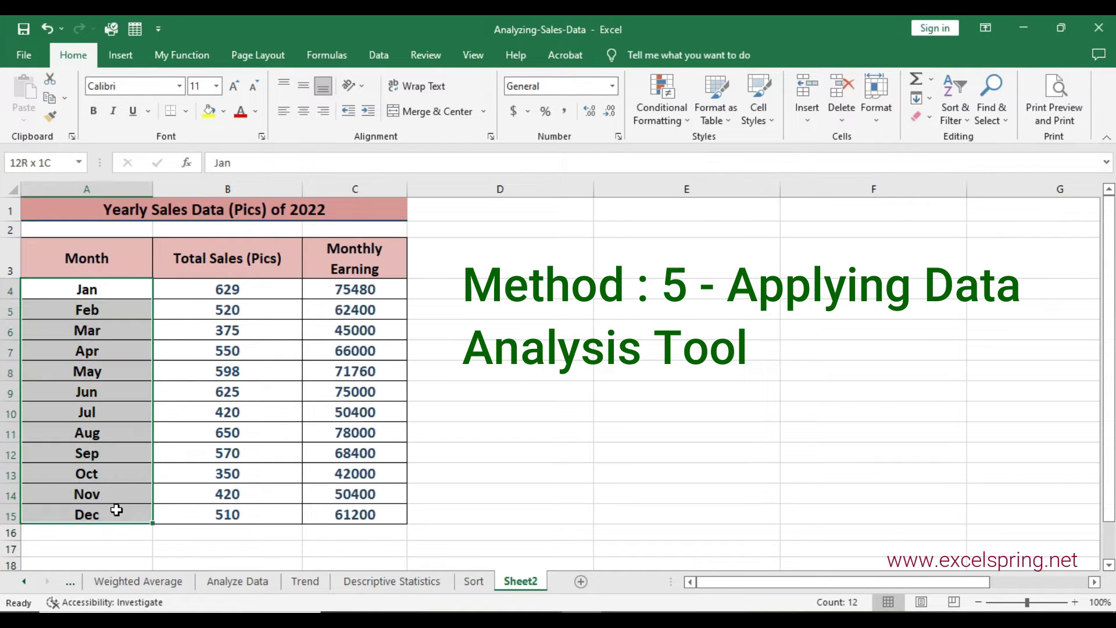
pyautogui.moveTo(228, 289); pyautogui.dragTo(238, 512)
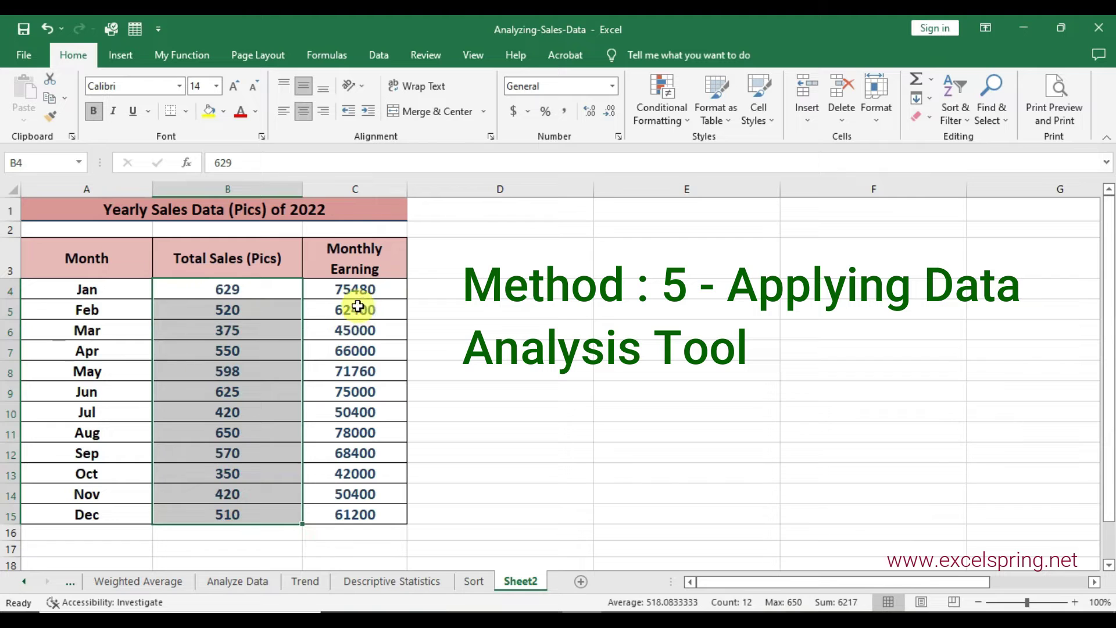
pyautogui.moveTo(368, 287); pyautogui.dragTo(363, 514)
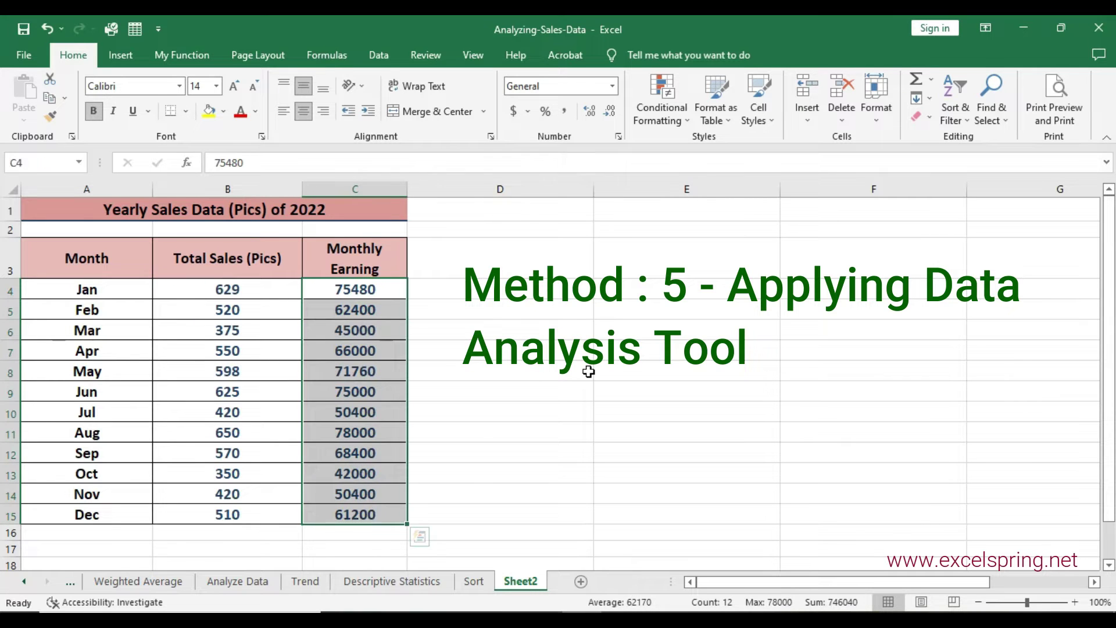
pyautogui.click(588, 371)
pyautogui.click(633, 336)
pyautogui.click(631, 340)
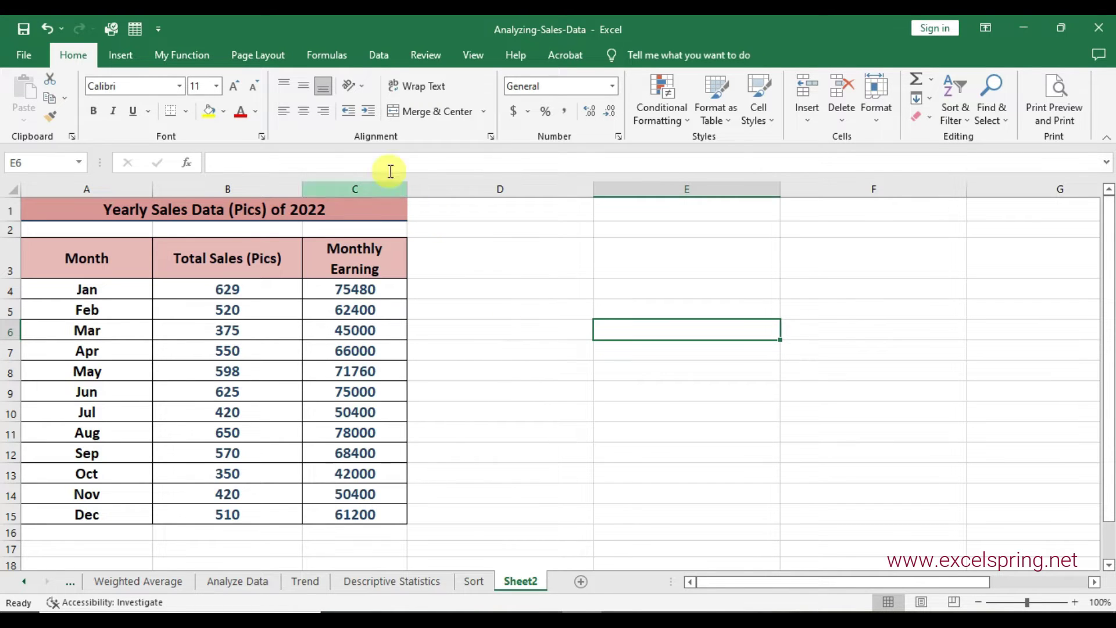
# Step: Open the Excel Options and go to the Add-ins page to manage the Office add-ins
pyautogui.click(376, 58)
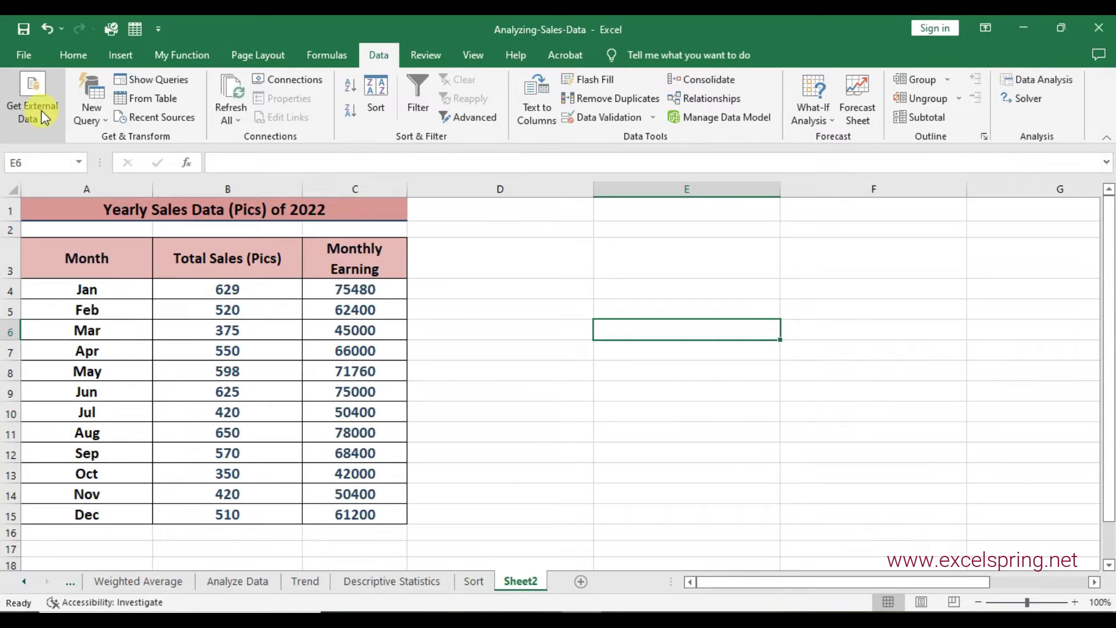
pyautogui.click(21, 58)
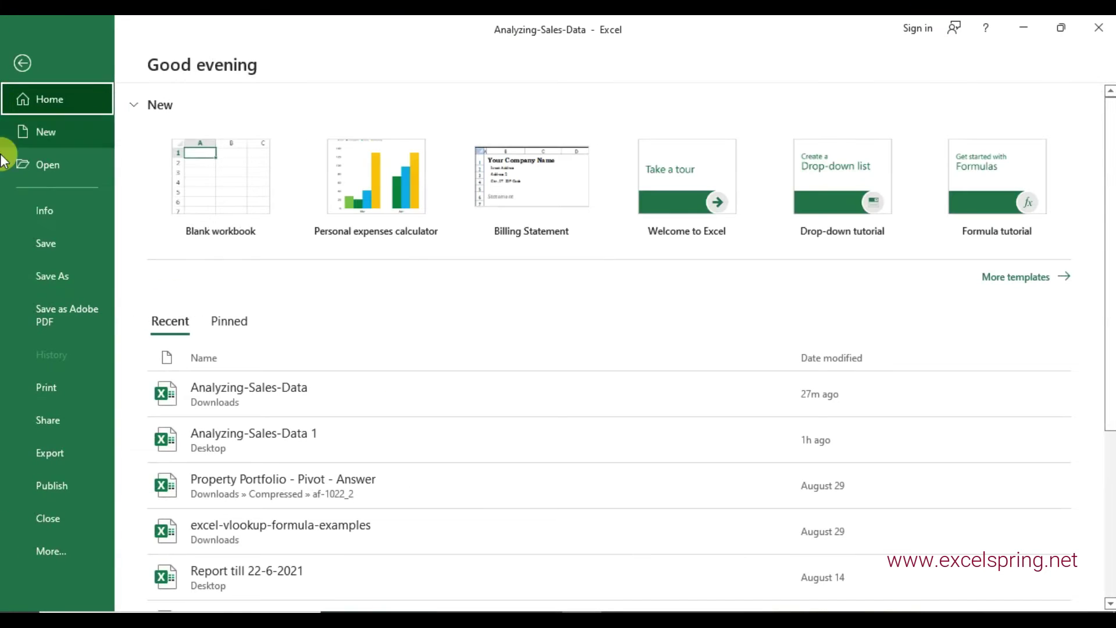
pyautogui.click(31, 556)
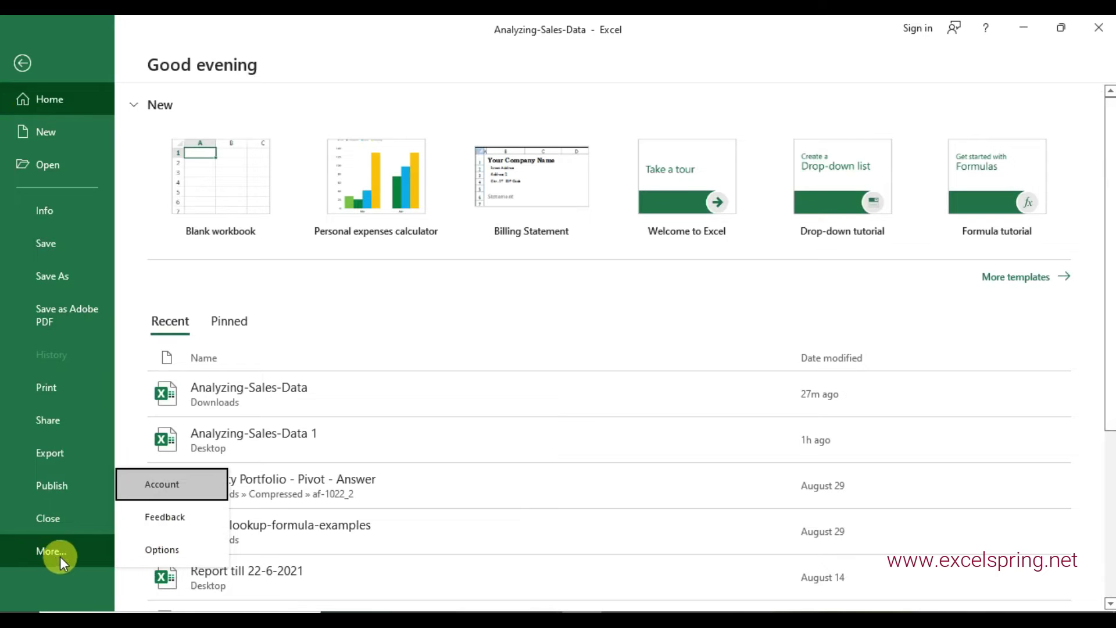
pyautogui.click(168, 549)
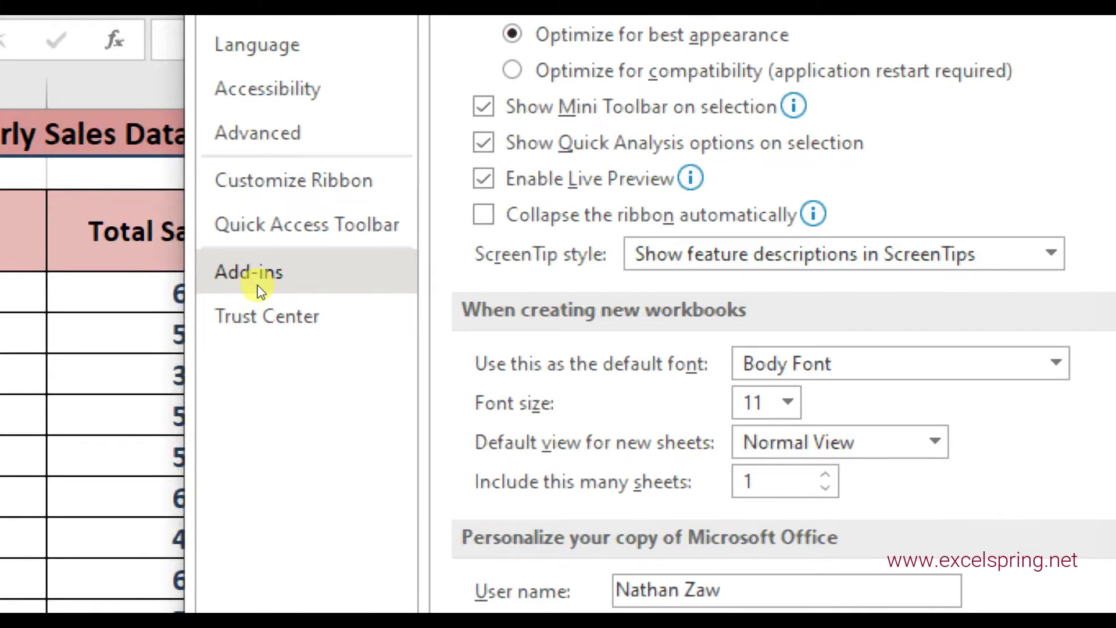
pyautogui.click(257, 286)
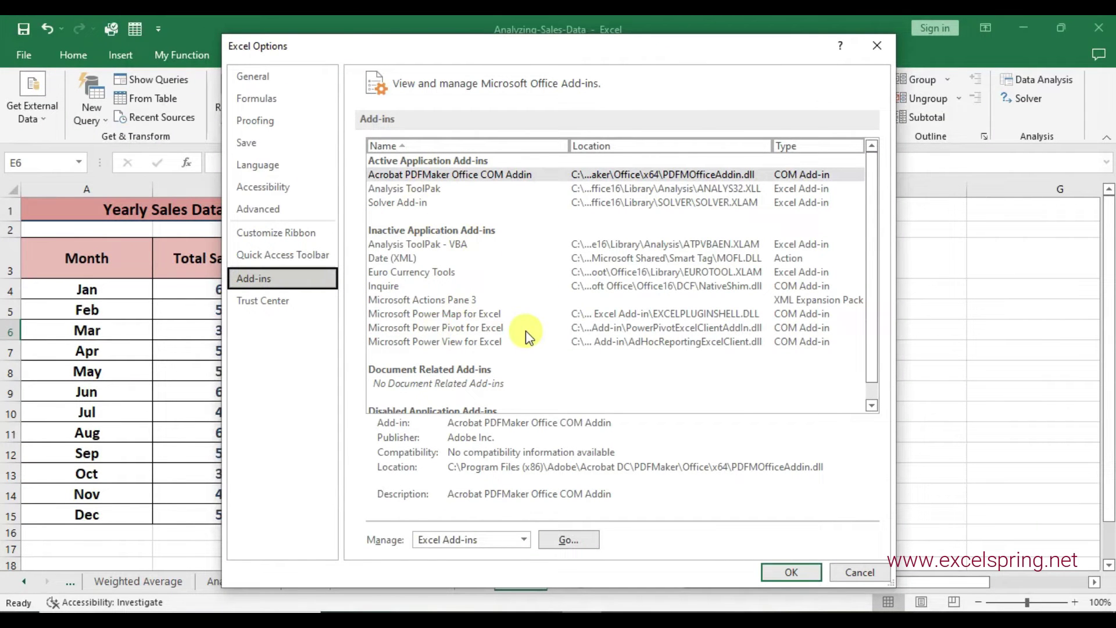
# Step: Select the Analysis ToolPak in the add-ins list and accept the Excel options
pyautogui.click(406, 246)
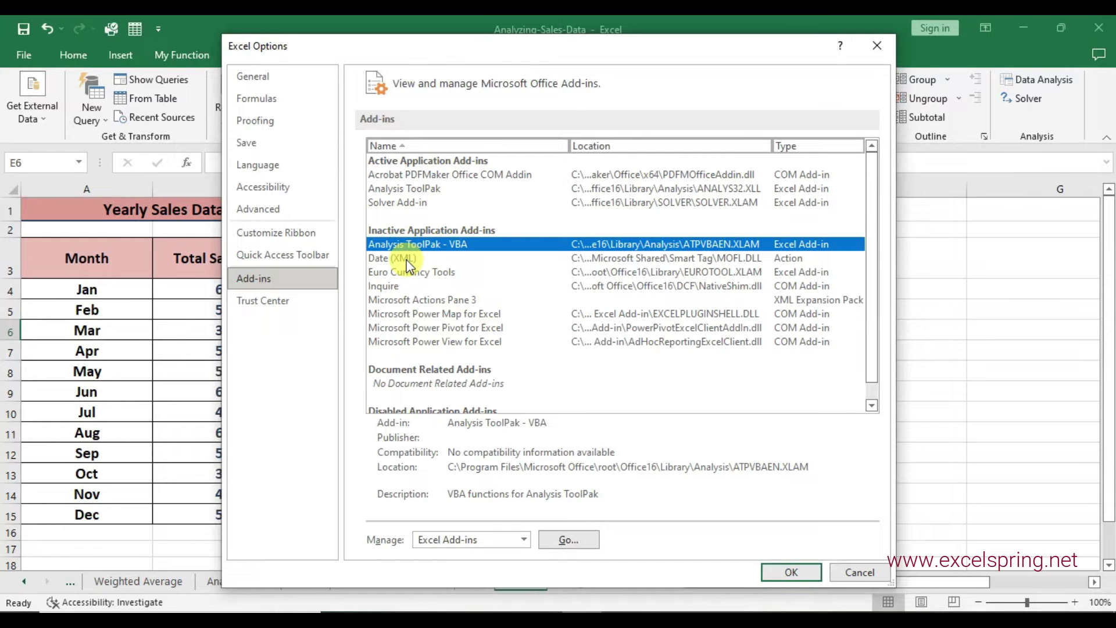
pyautogui.click(407, 258)
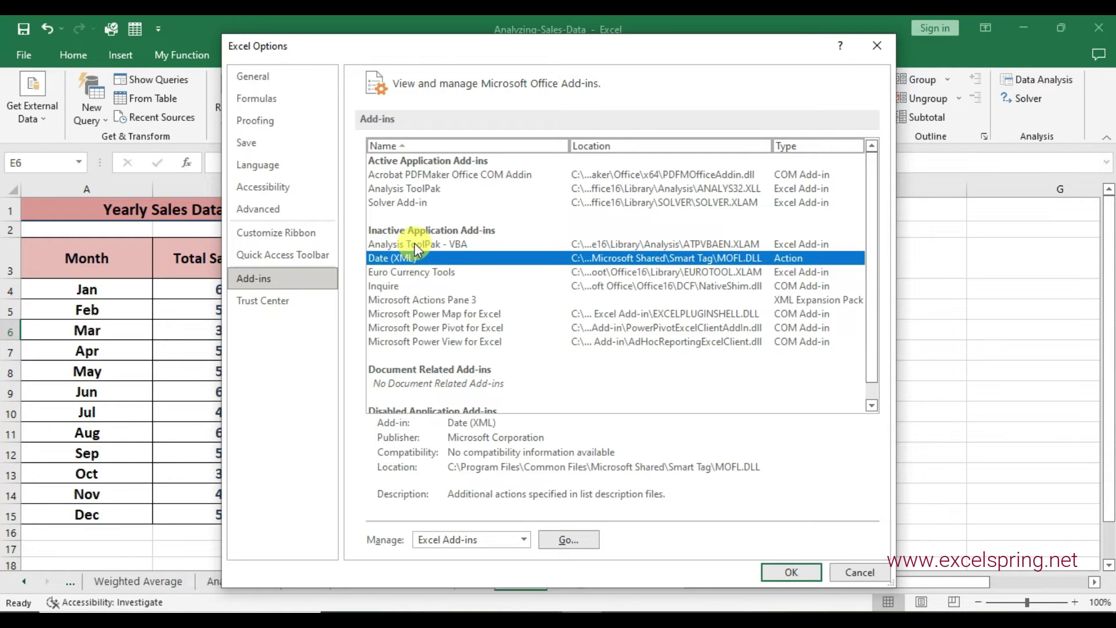
pyautogui.click(427, 187)
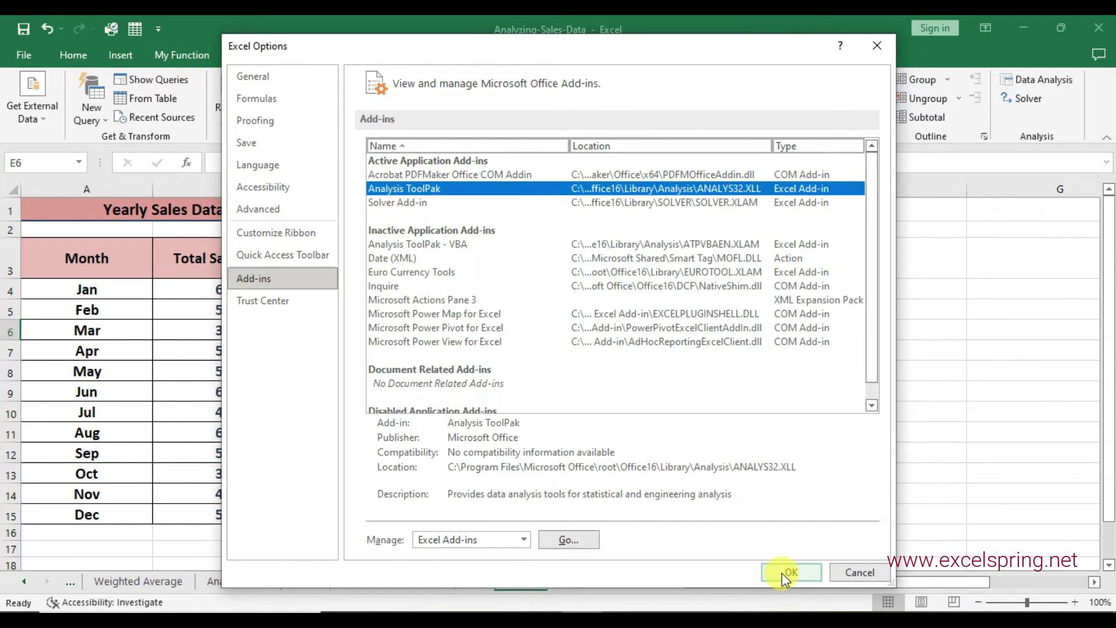
pyautogui.click(800, 574)
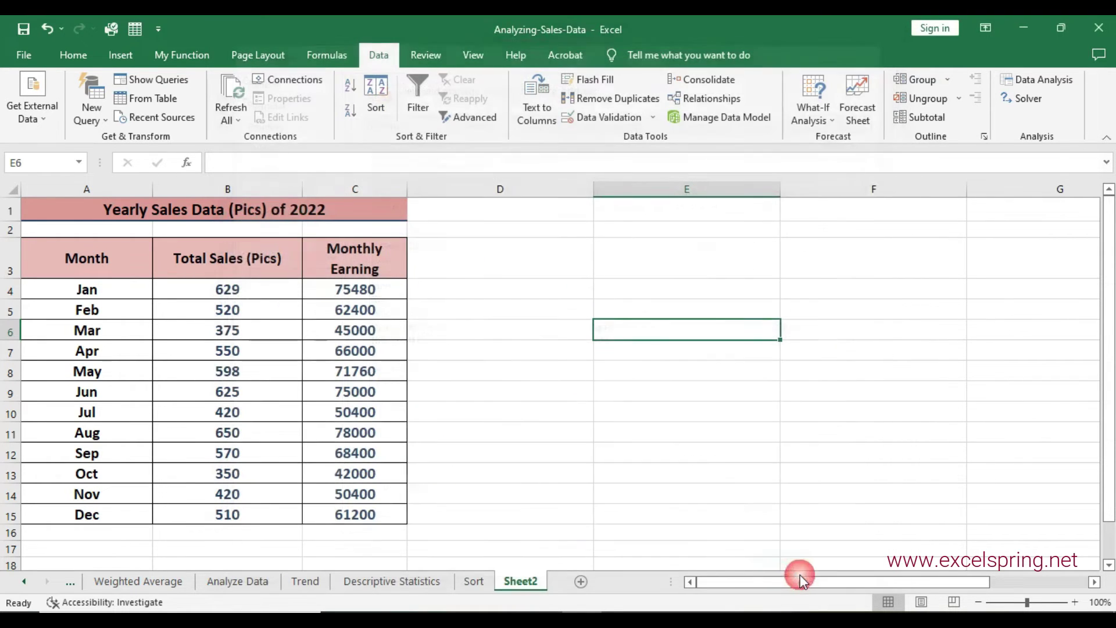
# Step: Review the extent of the sales table on Sheet2, from Jan to Dec across Month to Monthly Earning
pyautogui.click(912, 264)
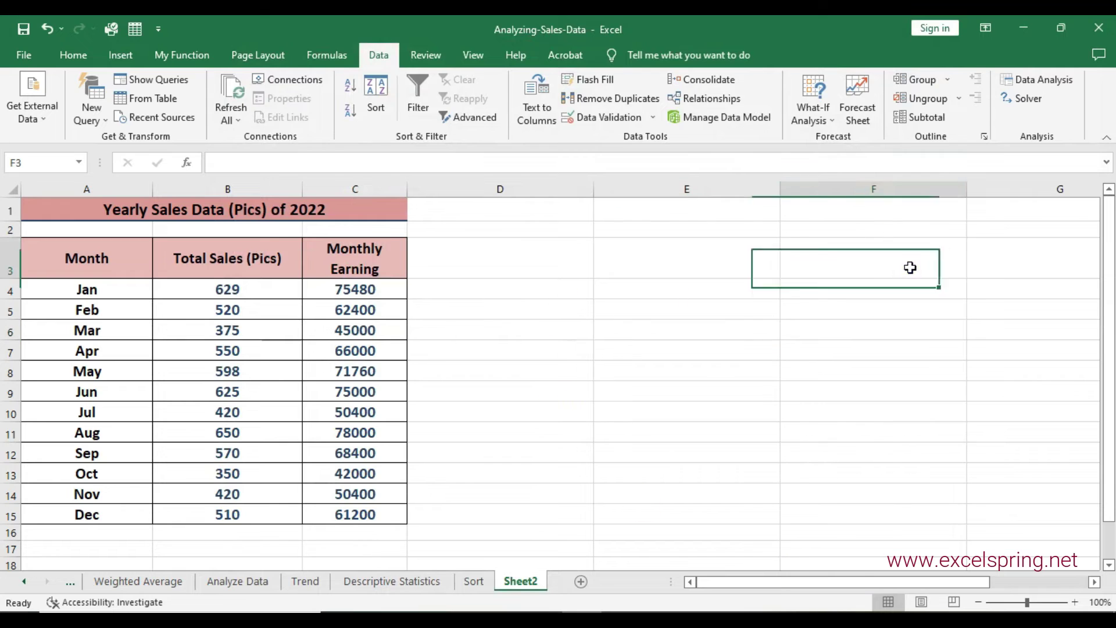
pyautogui.click(551, 407)
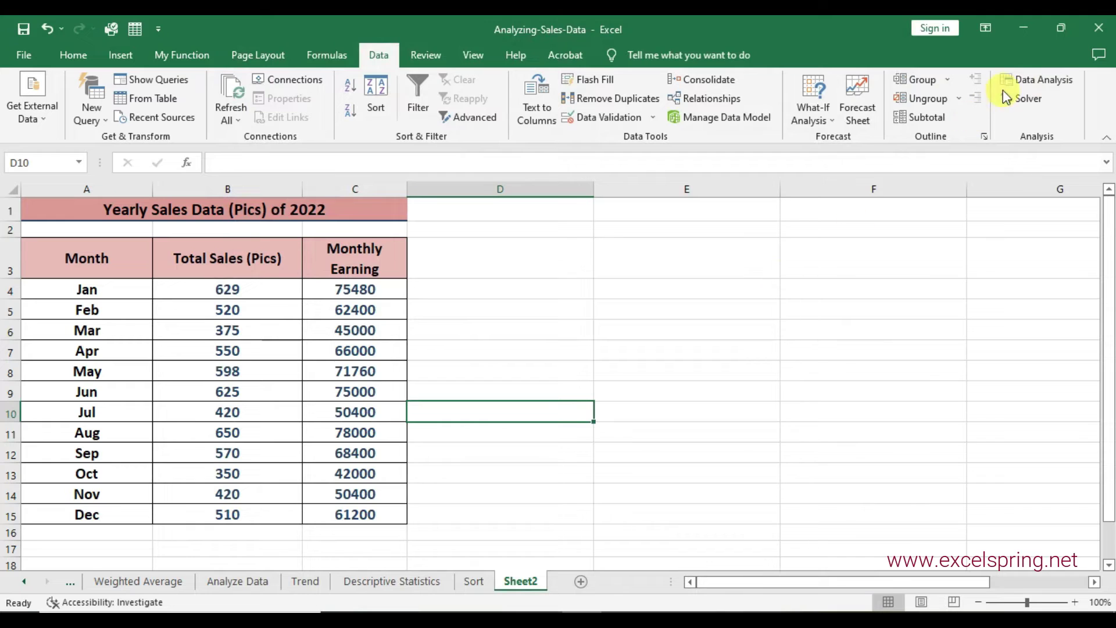
pyautogui.click(633, 382)
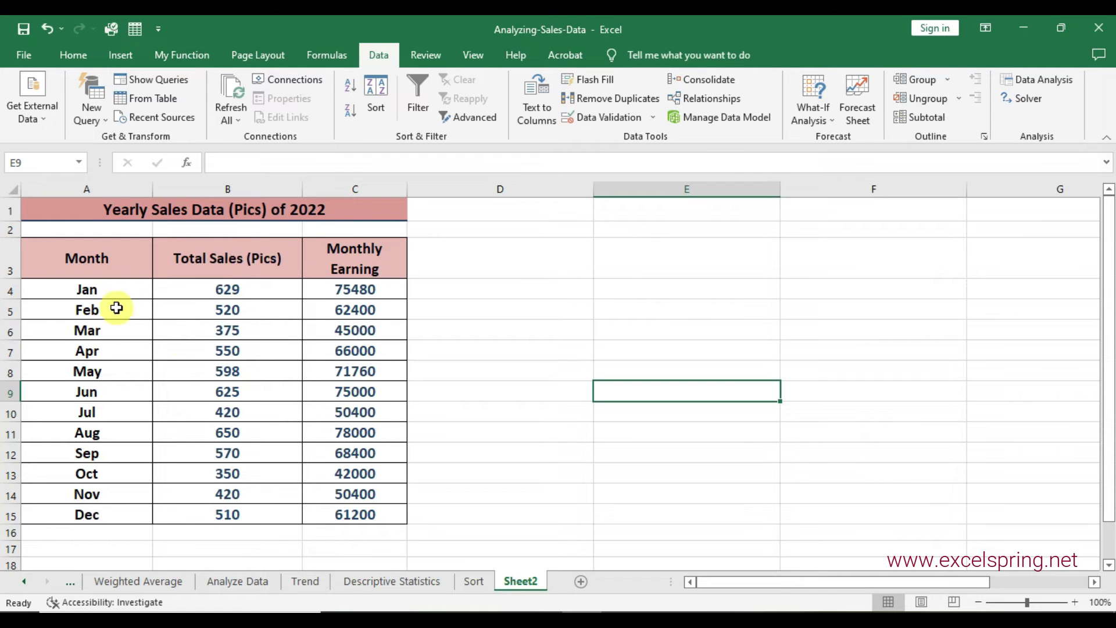
pyautogui.click(78, 294)
pyautogui.click(83, 510)
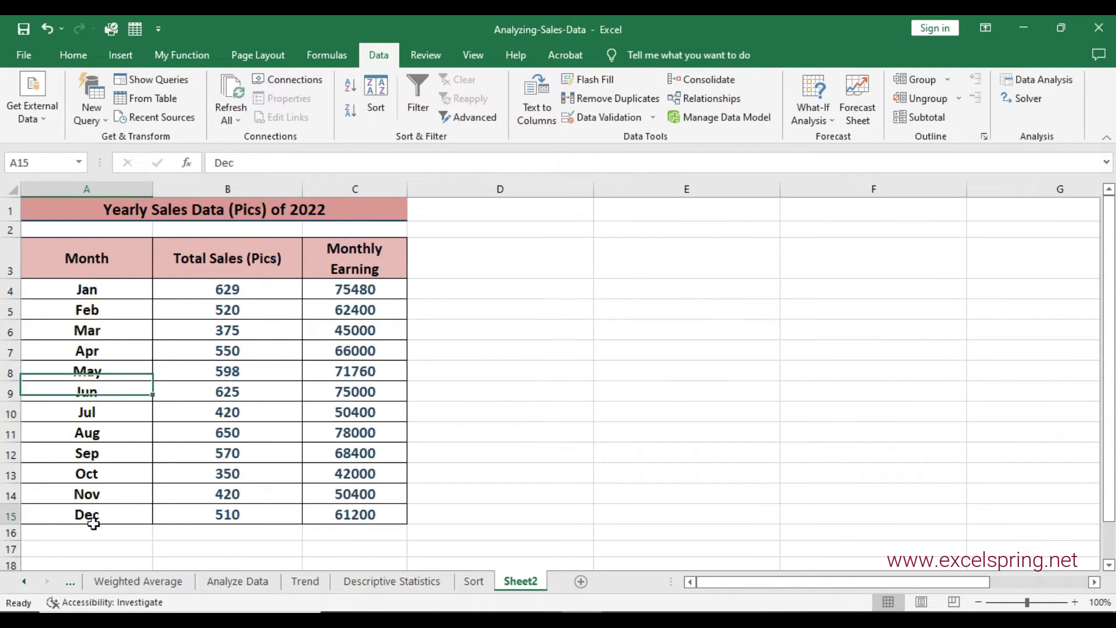
pyautogui.click(349, 516)
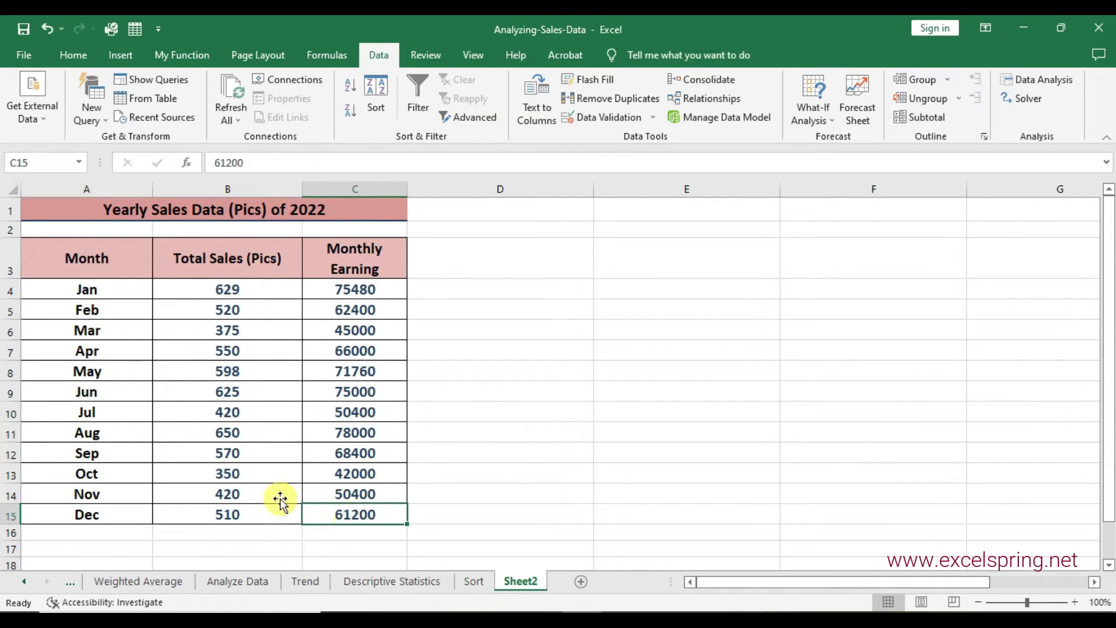
pyautogui.click(320, 297)
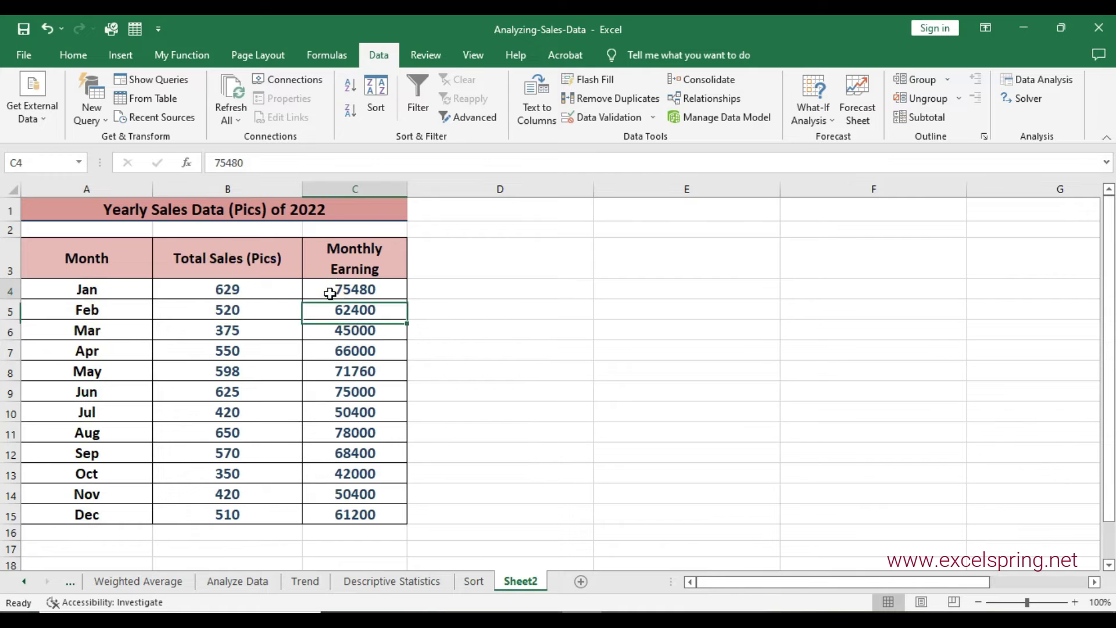
# Step: Start the Descriptive Statistics tool from Data Analysis
pyautogui.click(1041, 79)
pyautogui.moveTo(855, 301); pyautogui.dragTo(645, 229)
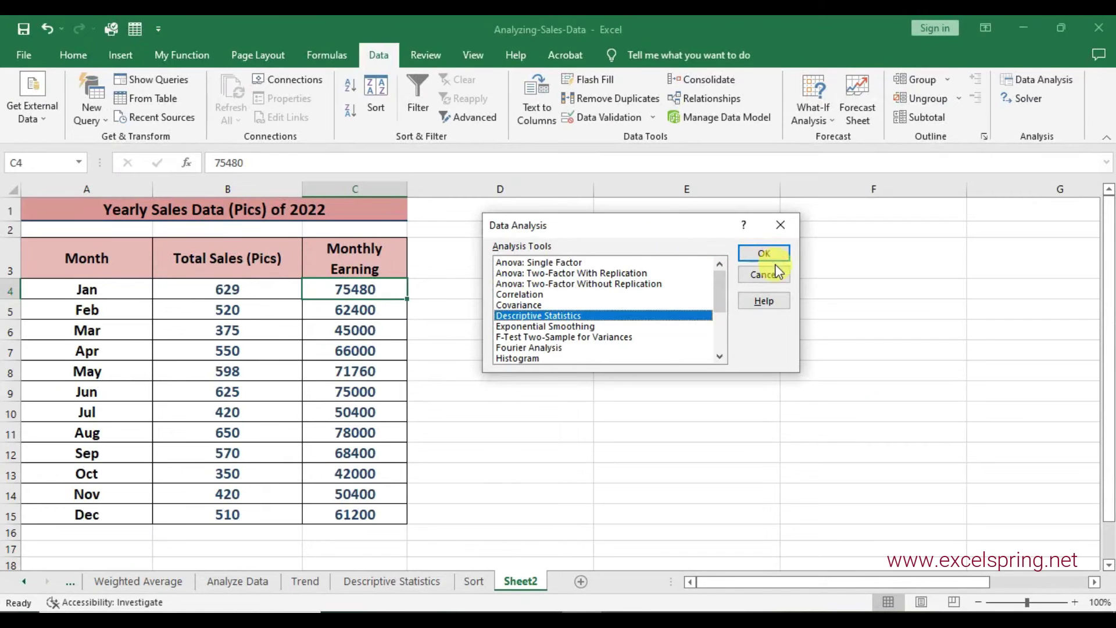
pyautogui.click(776, 255)
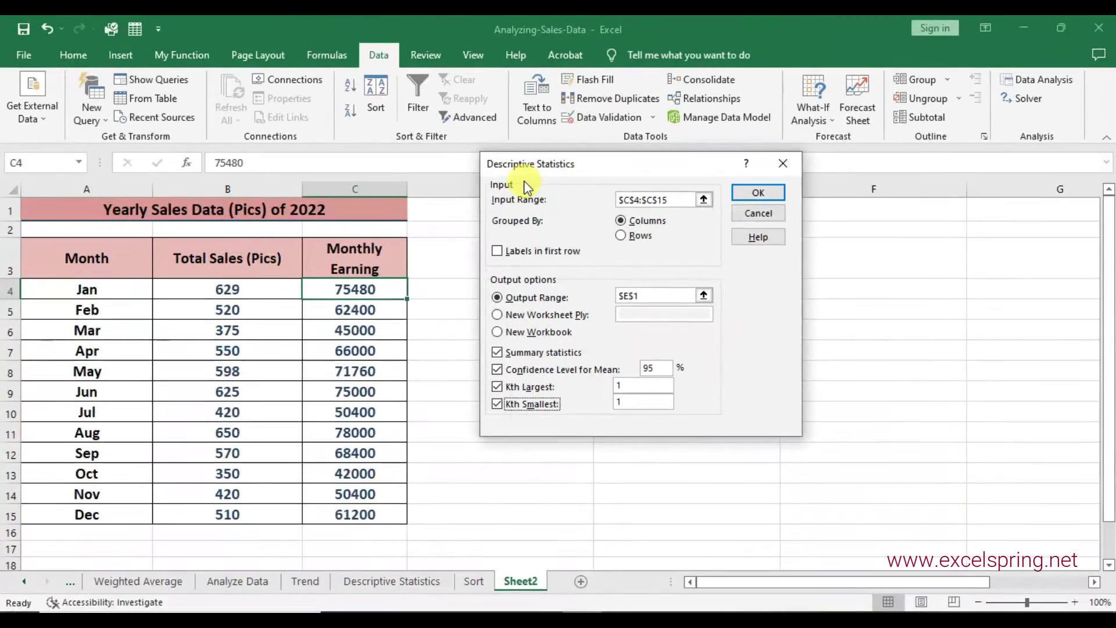
# Step: Clear the input range and turn off Summary statistics, Confidence Level for Mean, Kth Largest and Kth Smallest
pyautogui.moveTo(670, 200); pyautogui.dragTo(595, 196)
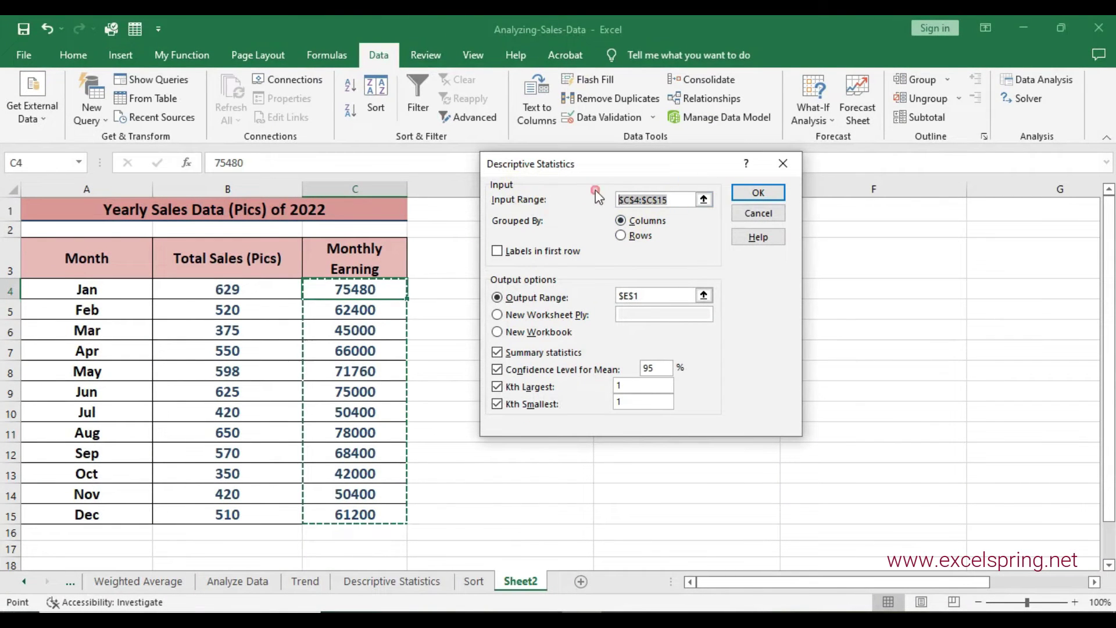
pyautogui.press('BackSpace')
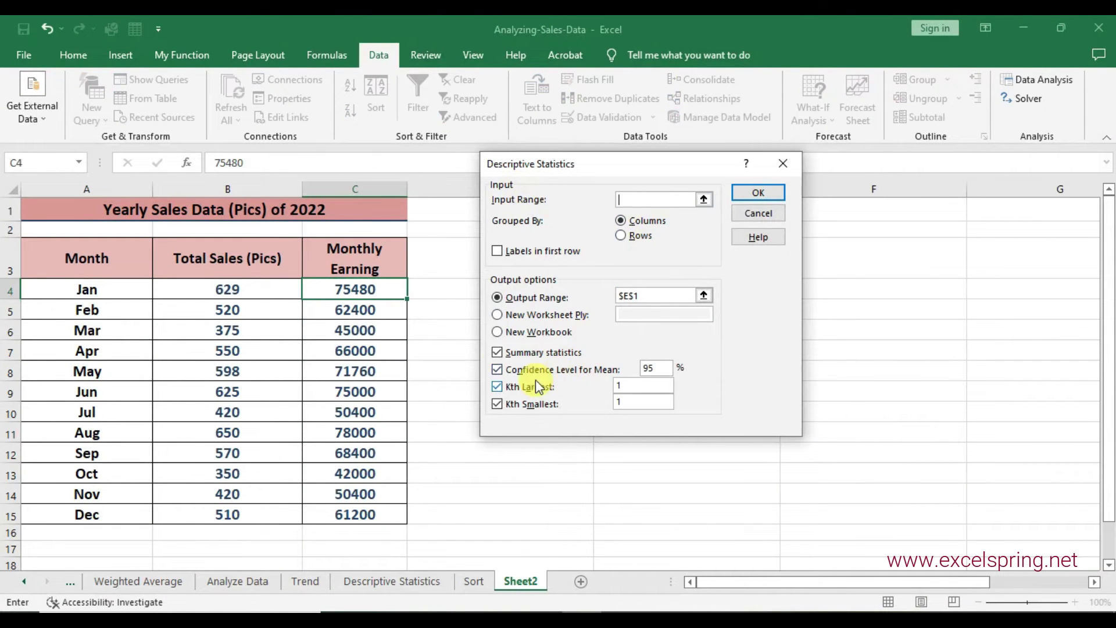
pyautogui.click(497, 352)
pyautogui.click(497, 370)
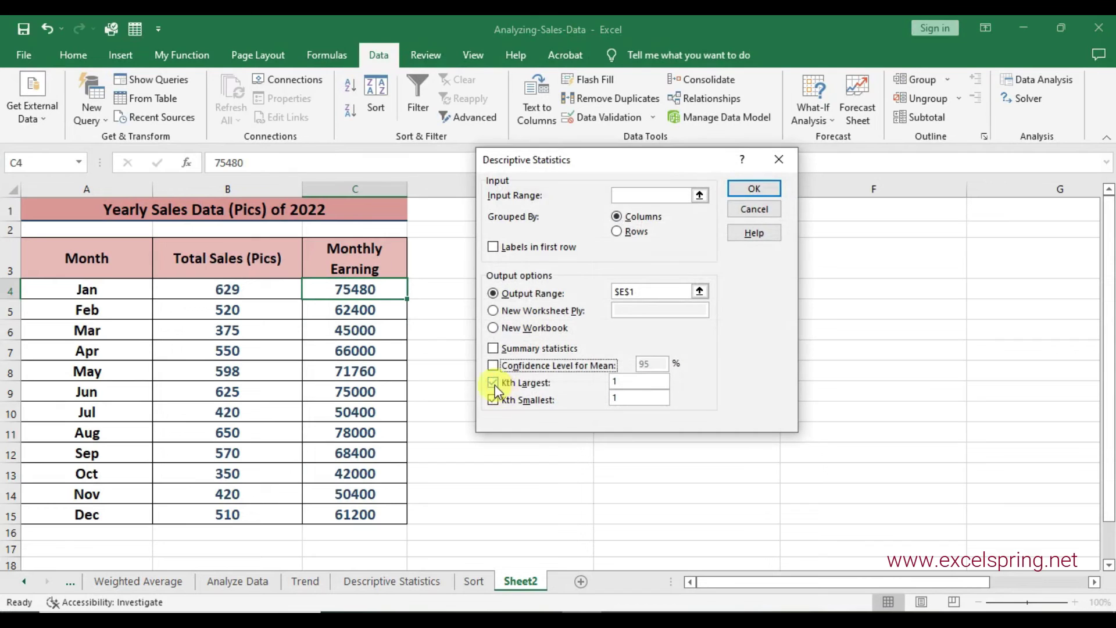
pyautogui.click(493, 382)
pyautogui.click(494, 399)
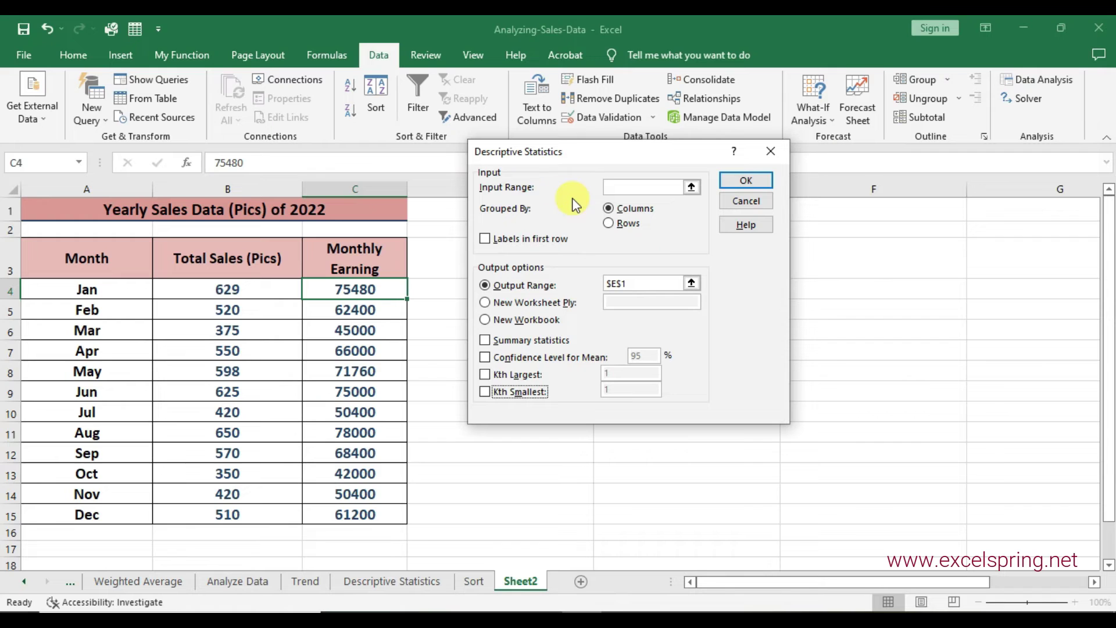
# Step: Set the Descriptive Statistics input range to the Monthly Earning values $C$4:$C$15 and the output range to $E$1
pyautogui.click(653, 187)
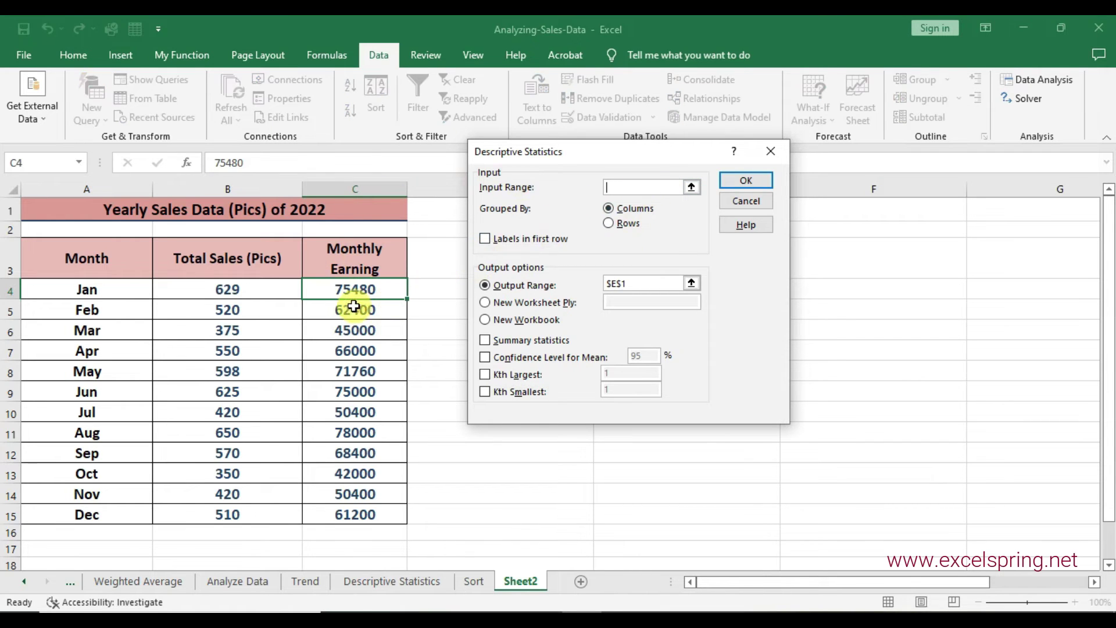
pyautogui.moveTo(370, 292); pyautogui.dragTo(360, 514)
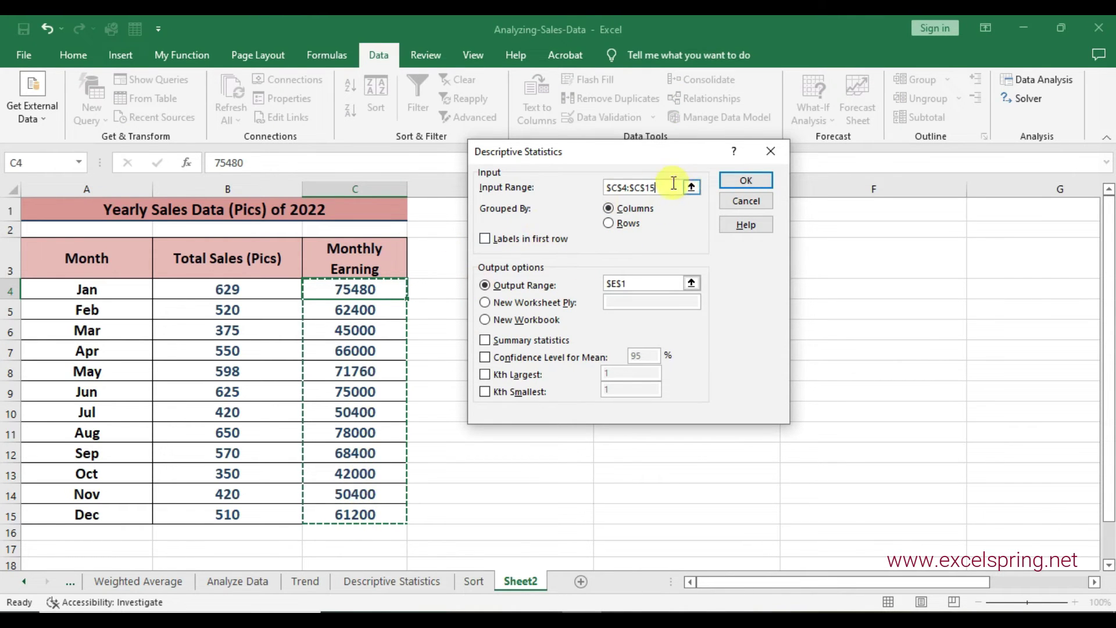
pyautogui.click(636, 283)
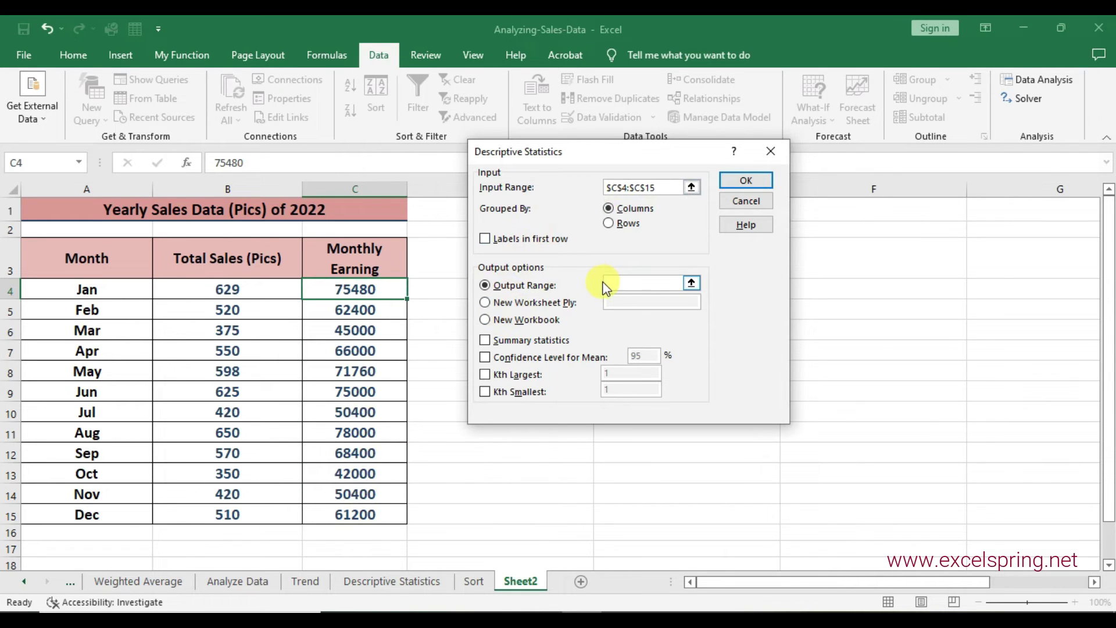
pyautogui.moveTo(576, 150); pyautogui.dragTo(873, 288)
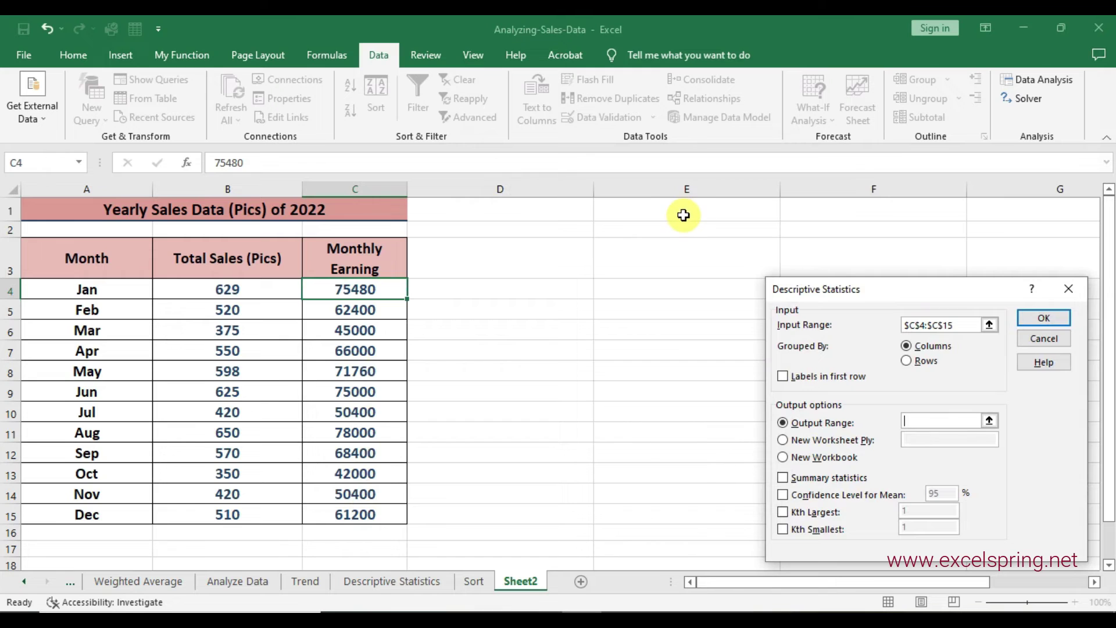
pyautogui.click(701, 209)
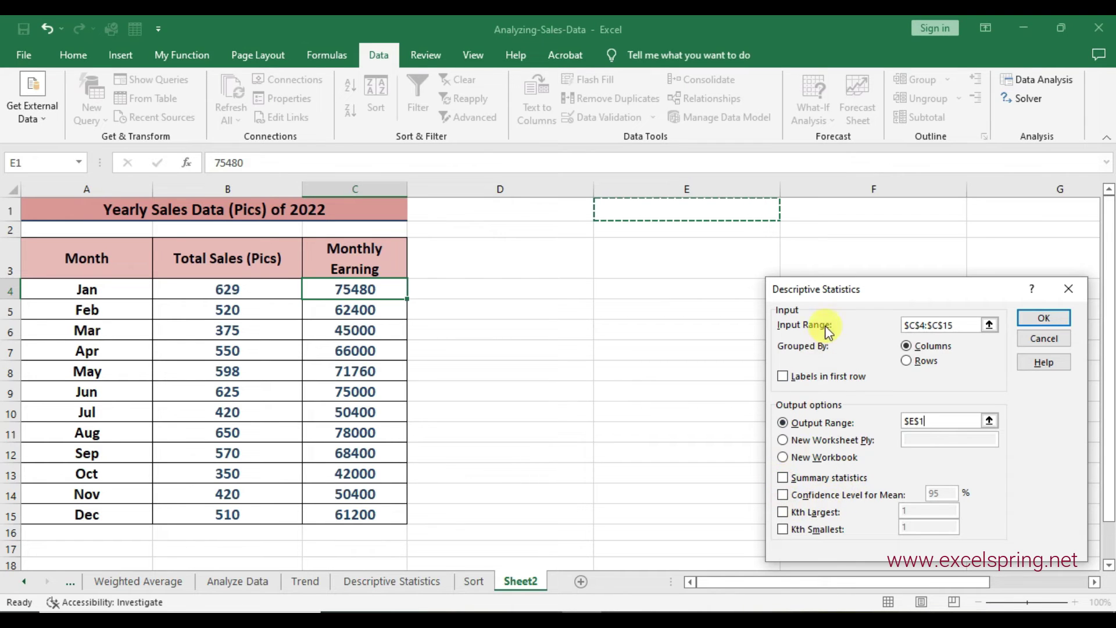
# Step: Enable Summary statistics, Confidence Level for Mean, Kth Largest and Kth Smallest, and generate the descriptive statistics
pyautogui.click(783, 478)
pyautogui.click(783, 495)
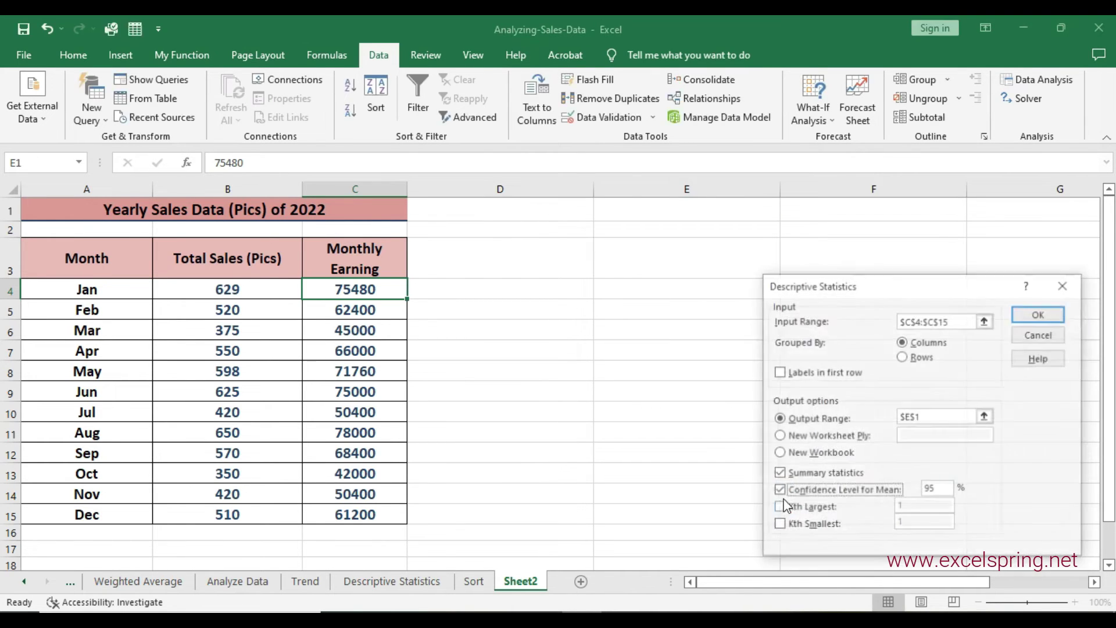
pyautogui.click(783, 511)
pyautogui.click(781, 526)
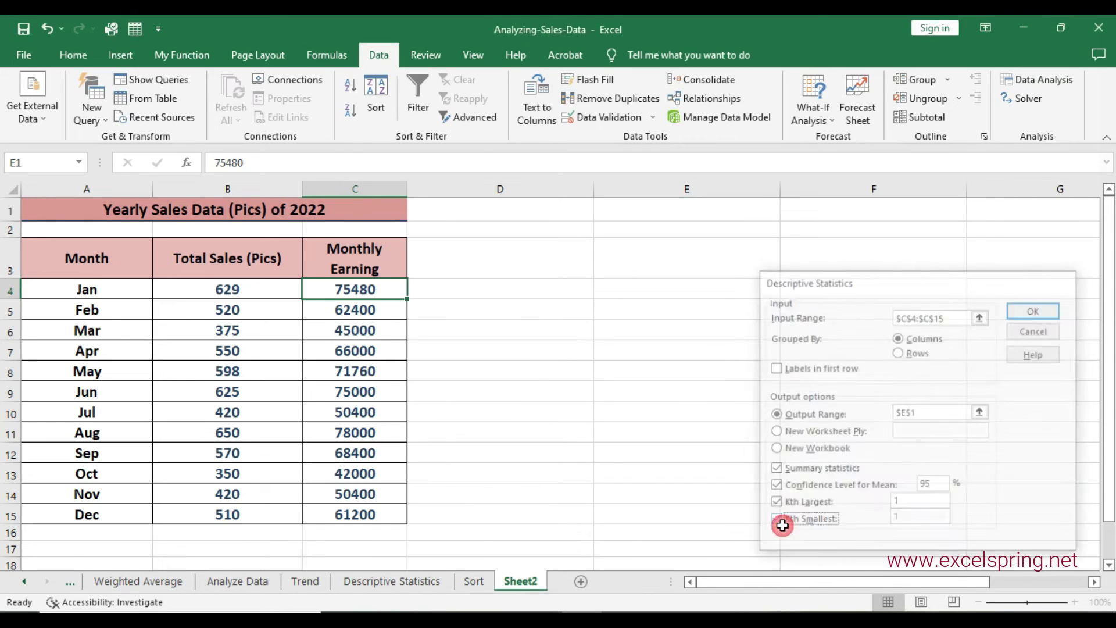
pyautogui.moveTo(910, 294); pyautogui.dragTo(644, 261)
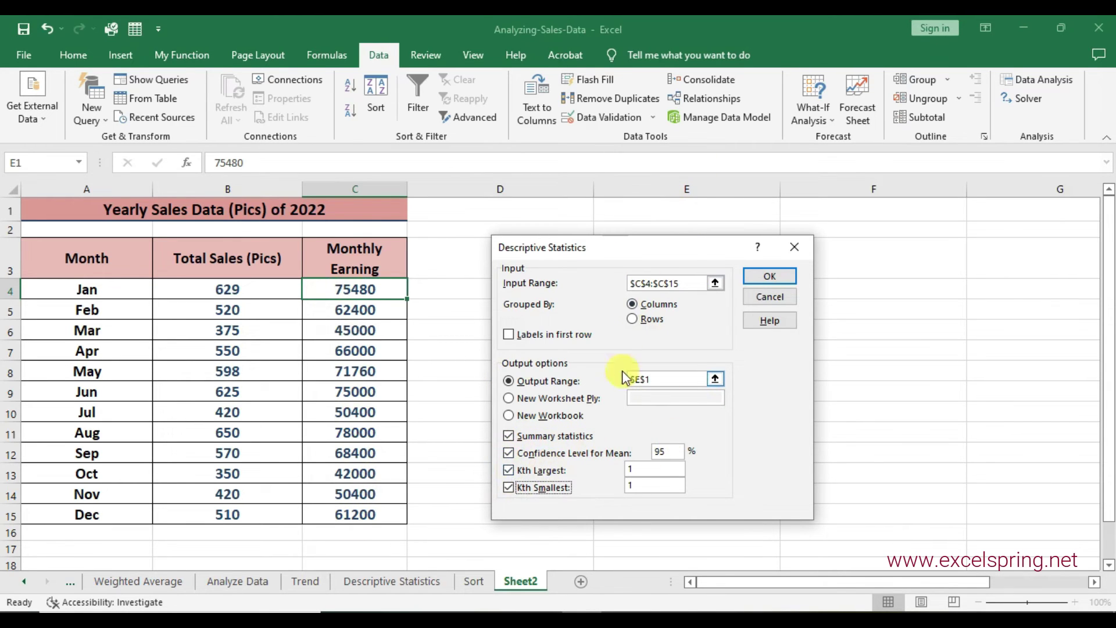
pyautogui.click(761, 278)
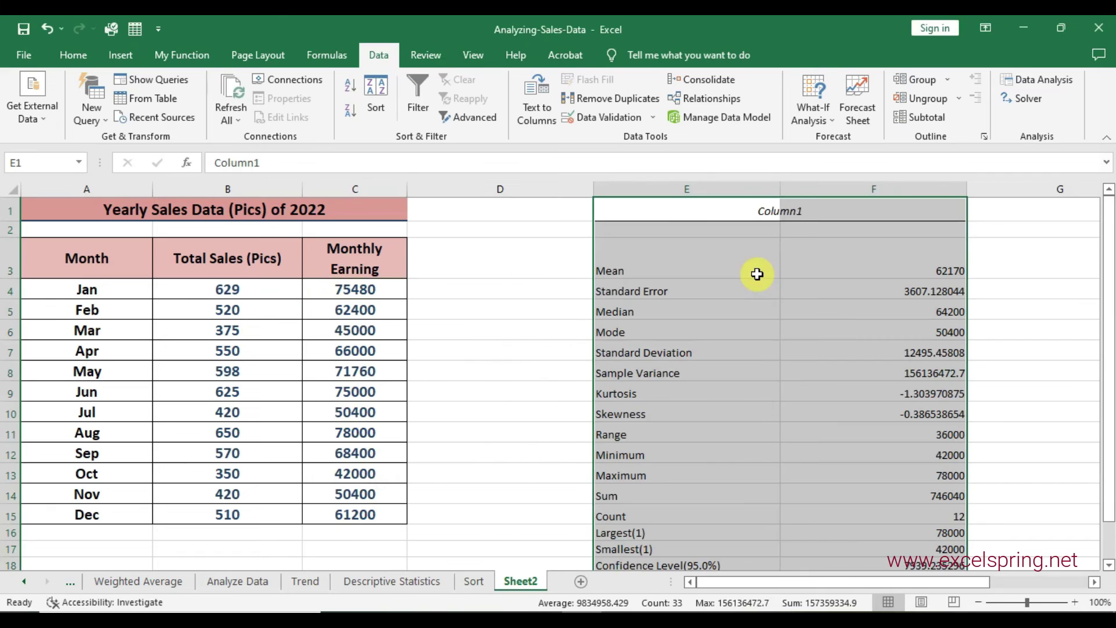
# Step: Narrow the empty column D between the sales table and the statistics output, and deselect the output
pyautogui.scroll(-1, 835, 429)
pyautogui.scroll(1, 835, 429)
pyautogui.moveTo(590, 185); pyautogui.dragTo(473, 190)
pyautogui.click(612, 303)
# Step: Examine the Monthly Earning values and the generated statistics one by one, from Mean down to Kurtosis
pyautogui.moveTo(368, 291); pyautogui.dragTo(369, 504)
pyautogui.click(438, 370)
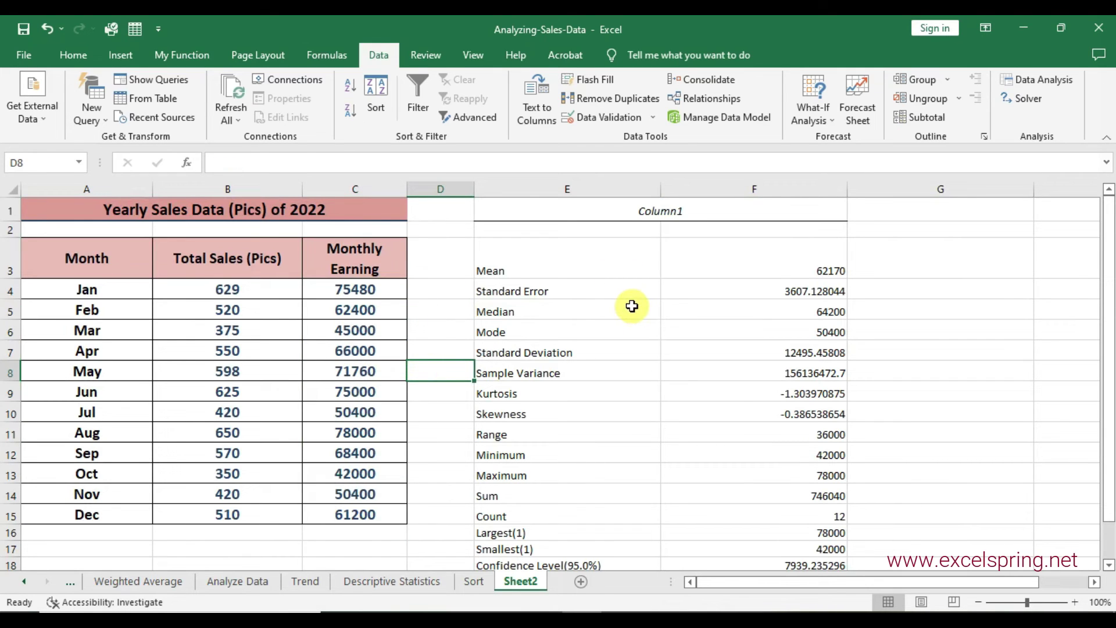
pyautogui.scroll(-1, 632, 306)
pyautogui.scroll(1, 631, 308)
pyautogui.click(603, 264)
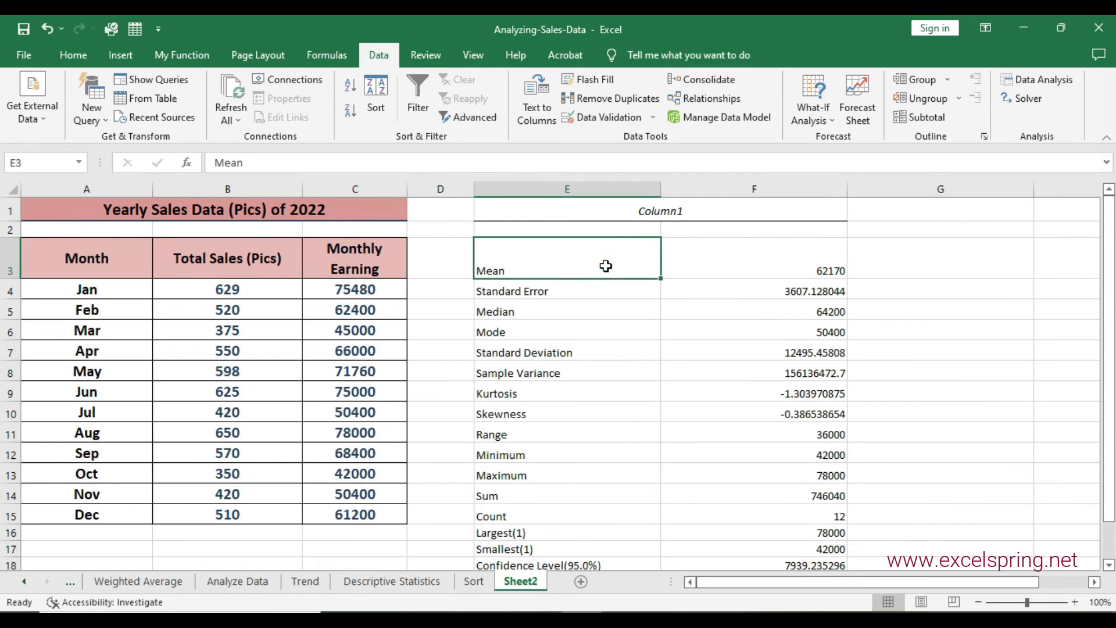
pyautogui.click(559, 292)
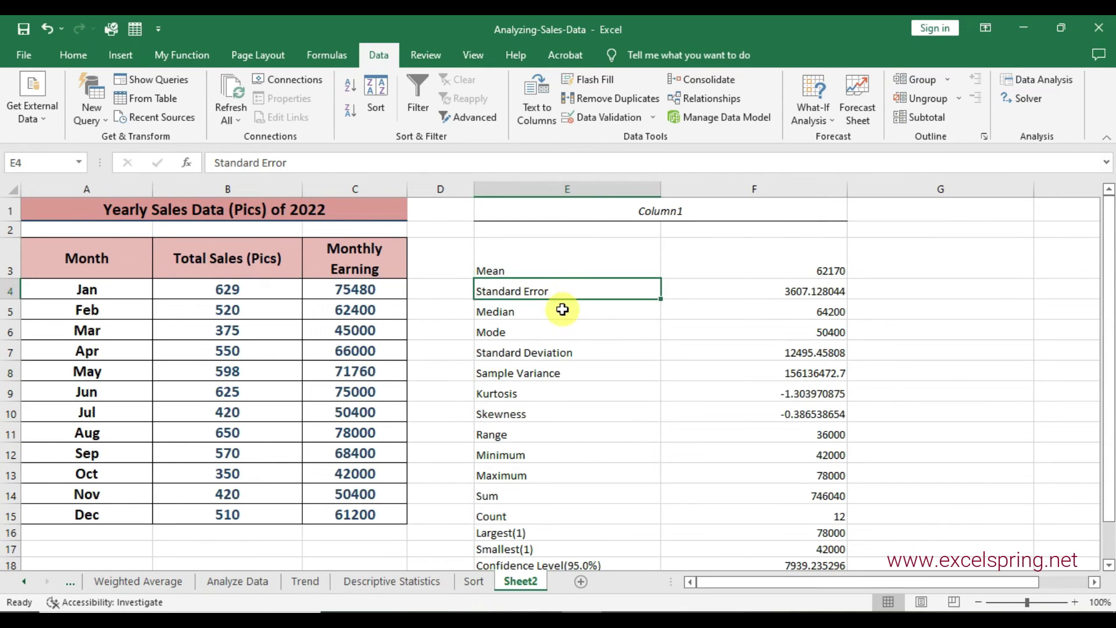
pyautogui.click(563, 308)
pyautogui.click(565, 337)
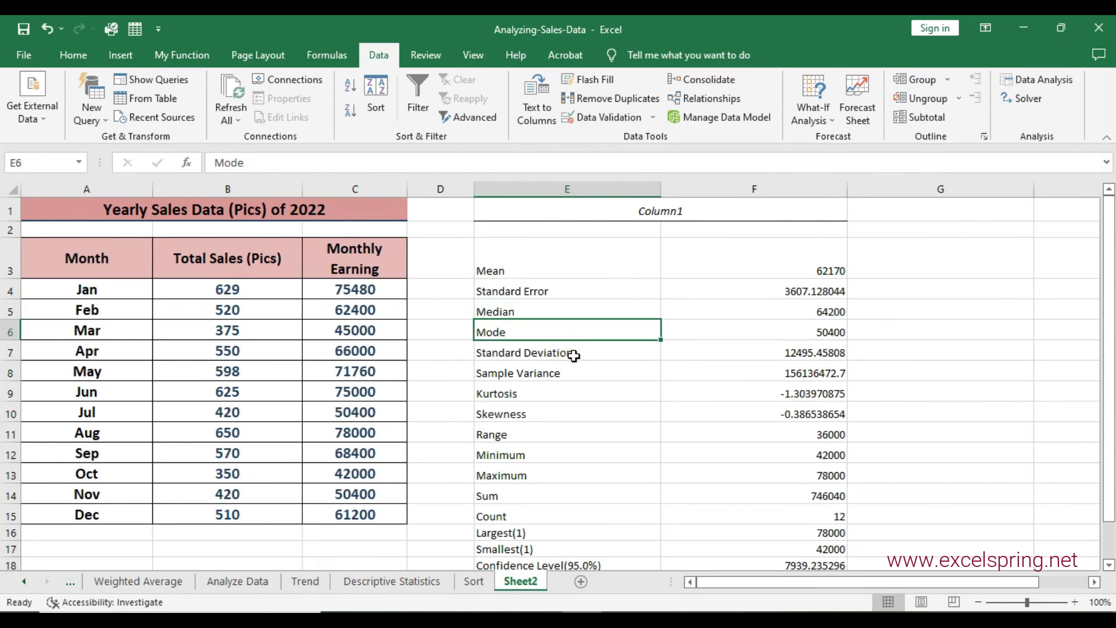
pyautogui.click(574, 354)
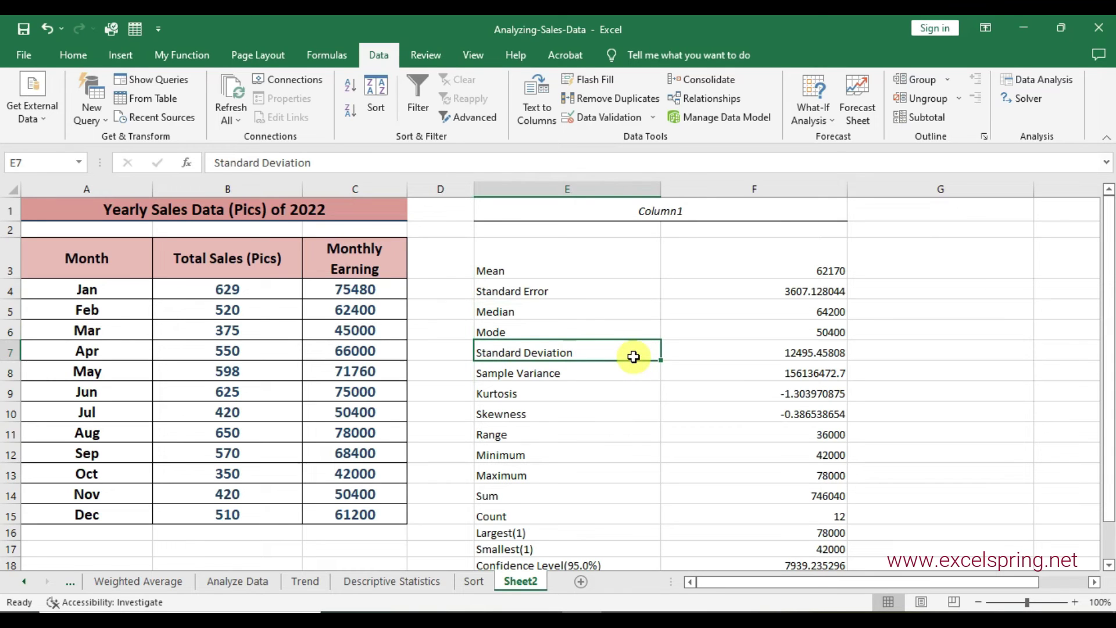
pyautogui.click(618, 376)
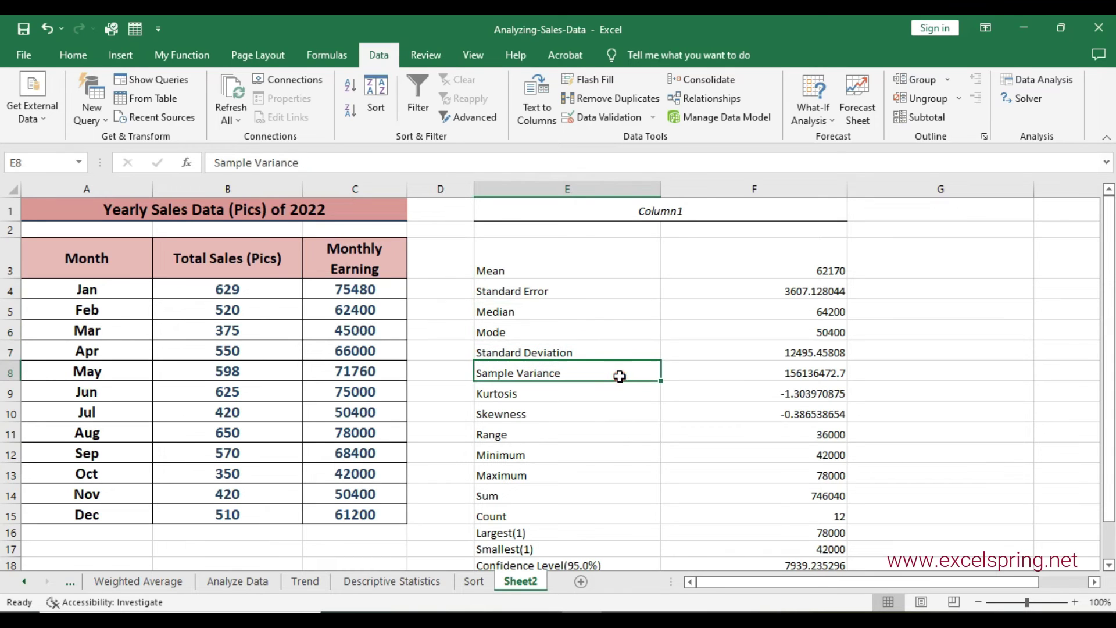
pyautogui.click(603, 394)
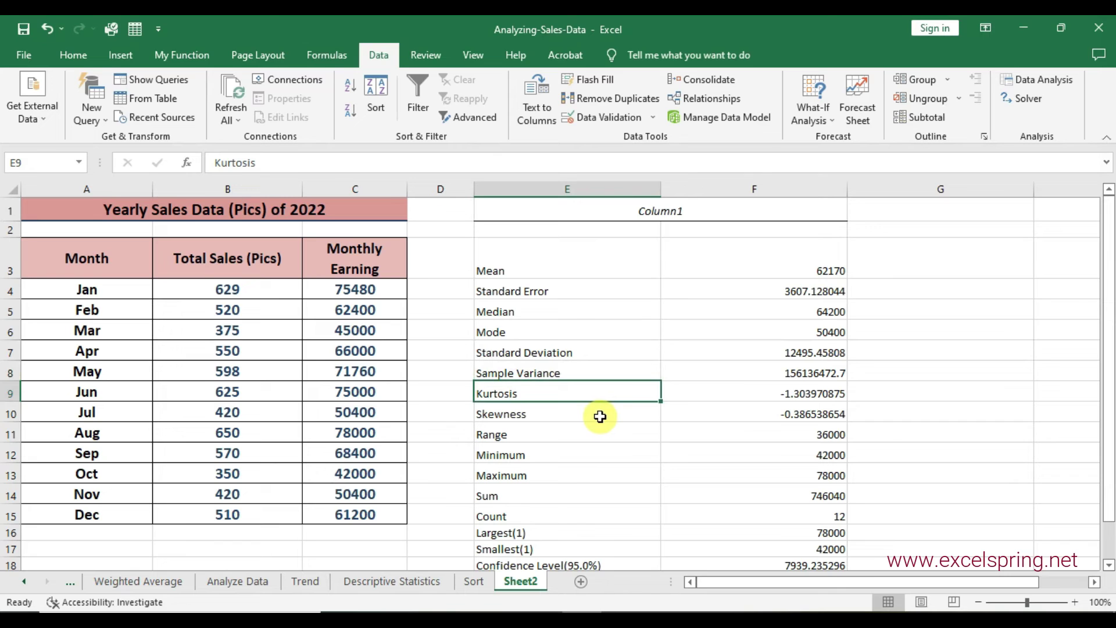
# Step: Examine the remaining statistics in the output, from Minimum down to Smallest(1)
pyautogui.scroll(-1, 600, 415)
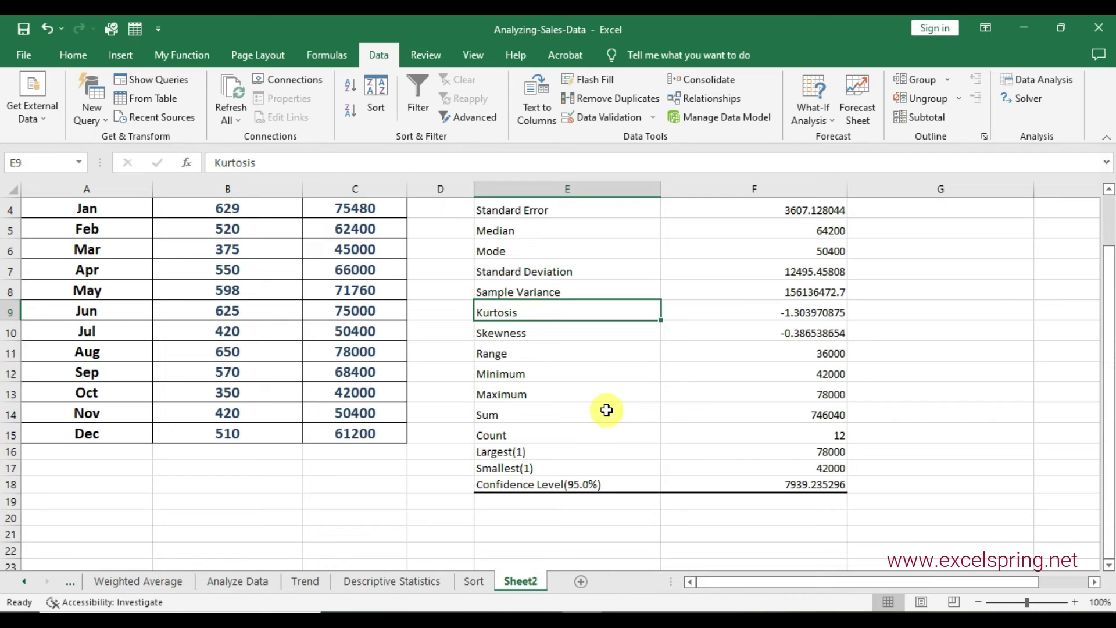
pyautogui.click(603, 373)
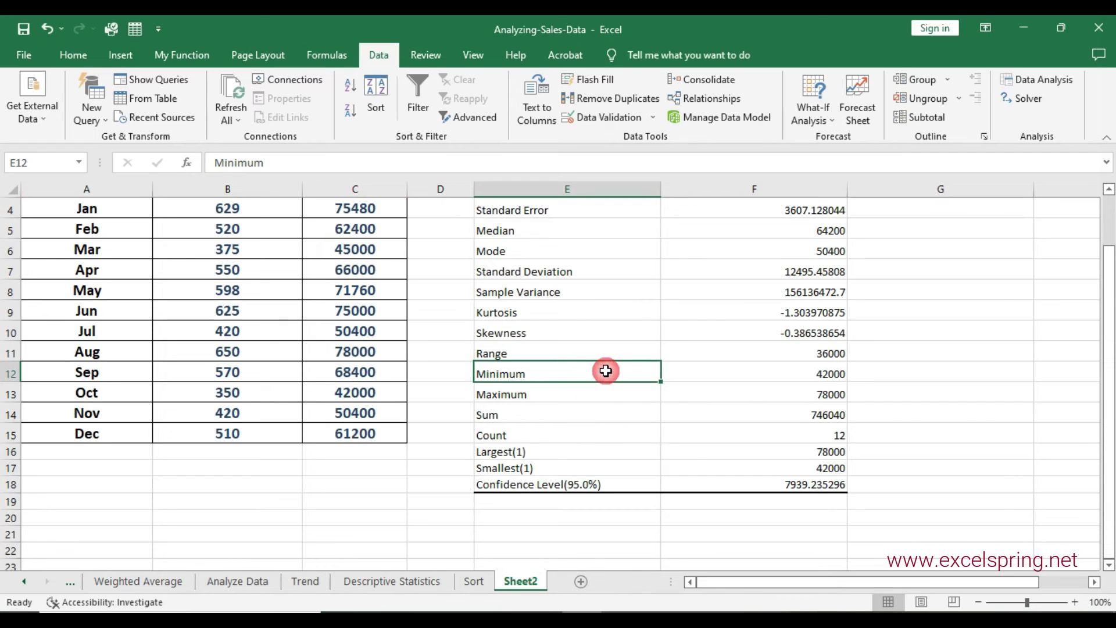
pyautogui.click(593, 390)
pyautogui.click(583, 418)
pyautogui.click(577, 432)
pyautogui.click(568, 452)
pyautogui.click(569, 462)
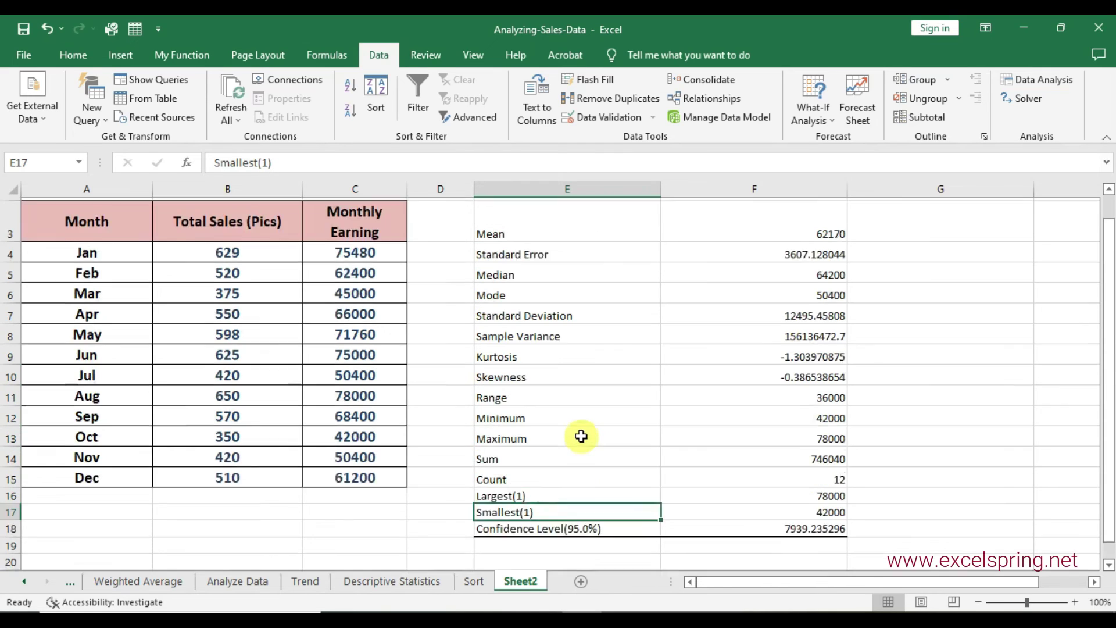
pyautogui.scroll(1, 577, 436)
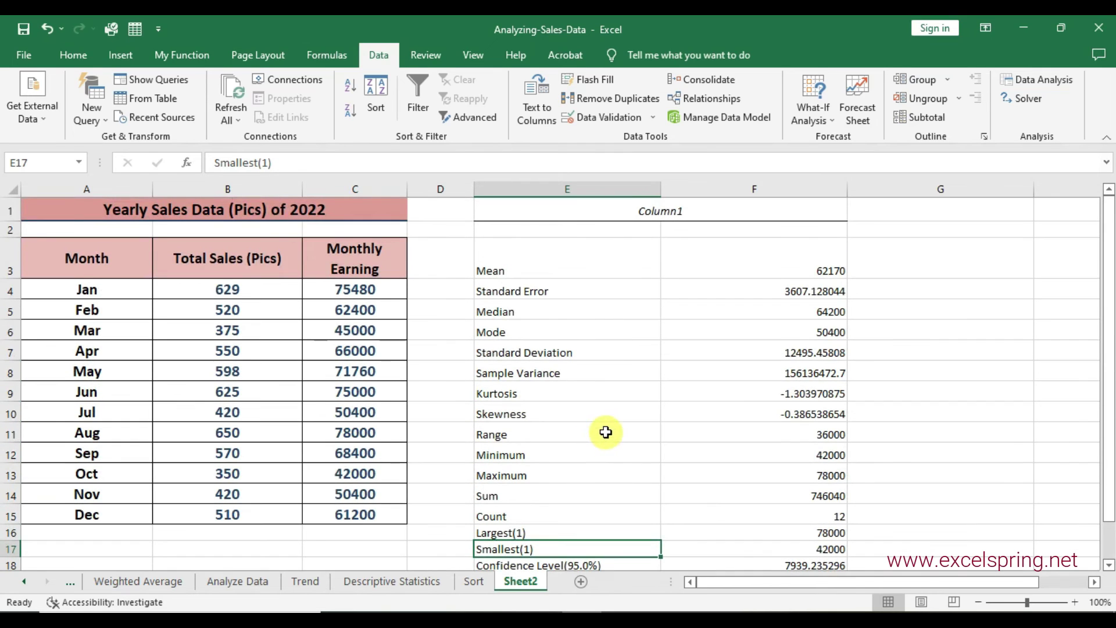
# Step: Replace the Column1 heading in E1 with a copy of the Monthly Earning header from C3
pyautogui.click(651, 211)
pyautogui.click(617, 247)
pyautogui.click(579, 214)
pyautogui.moveTo(285, 163); pyautogui.dragTo(177, 163)
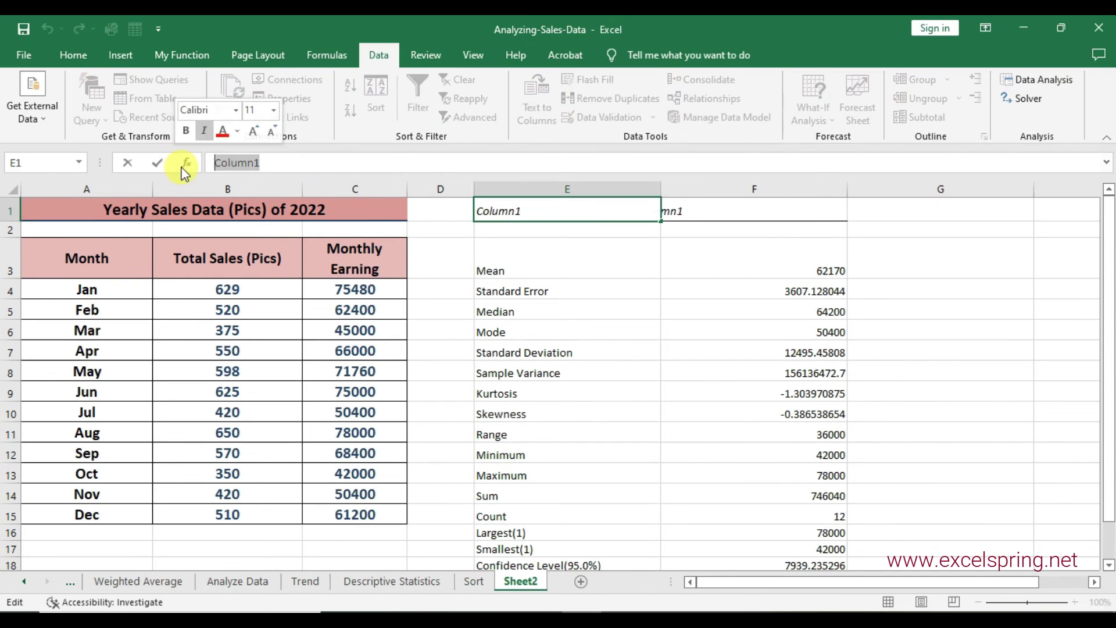
pyautogui.click(355, 248)
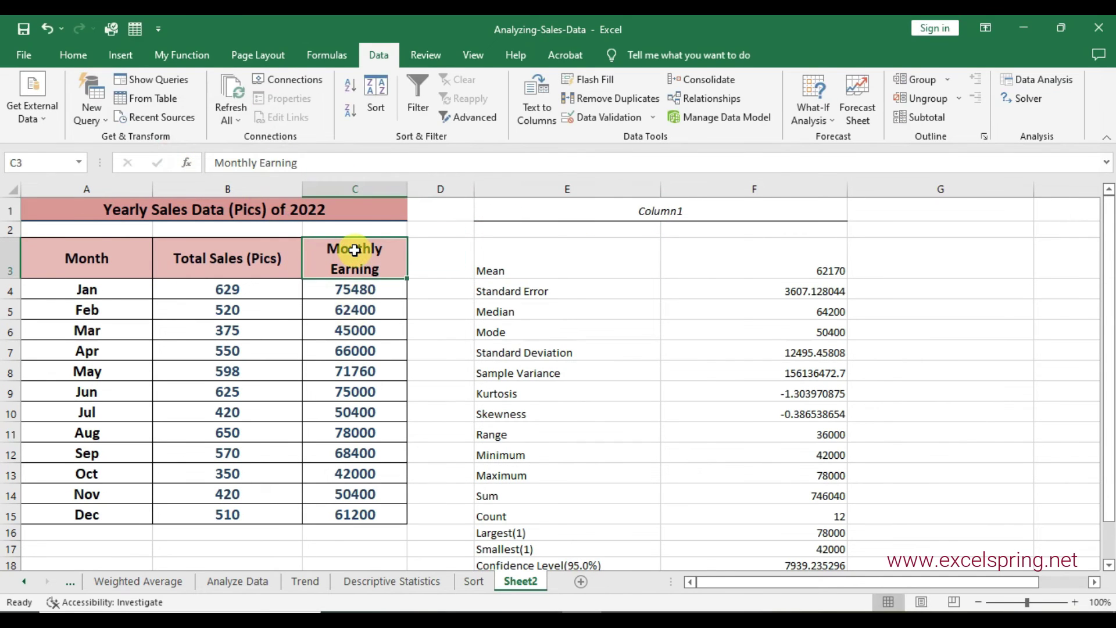
pyautogui.hotkey('ctrl', 'c')
pyautogui.click(613, 205)
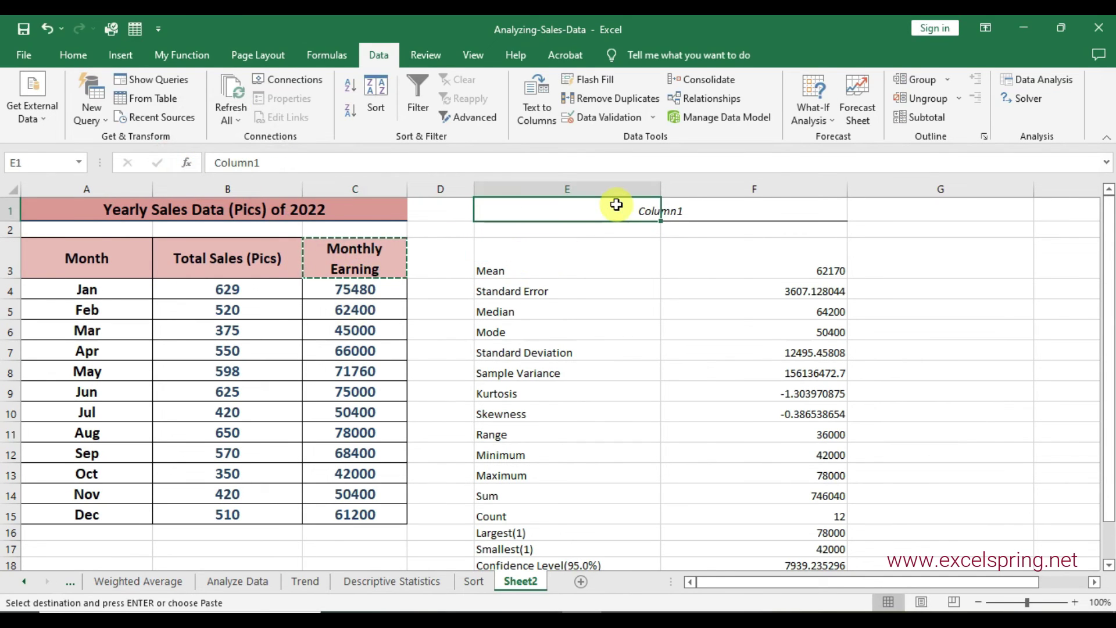
pyautogui.hotkey('ctrl', 'v')
# Step: Extend the Monthly Earning heading's formatting to F1 without duplicate text, and merge and center it across E1:F1
pyautogui.moveTo(661, 221); pyautogui.dragTo(799, 220)
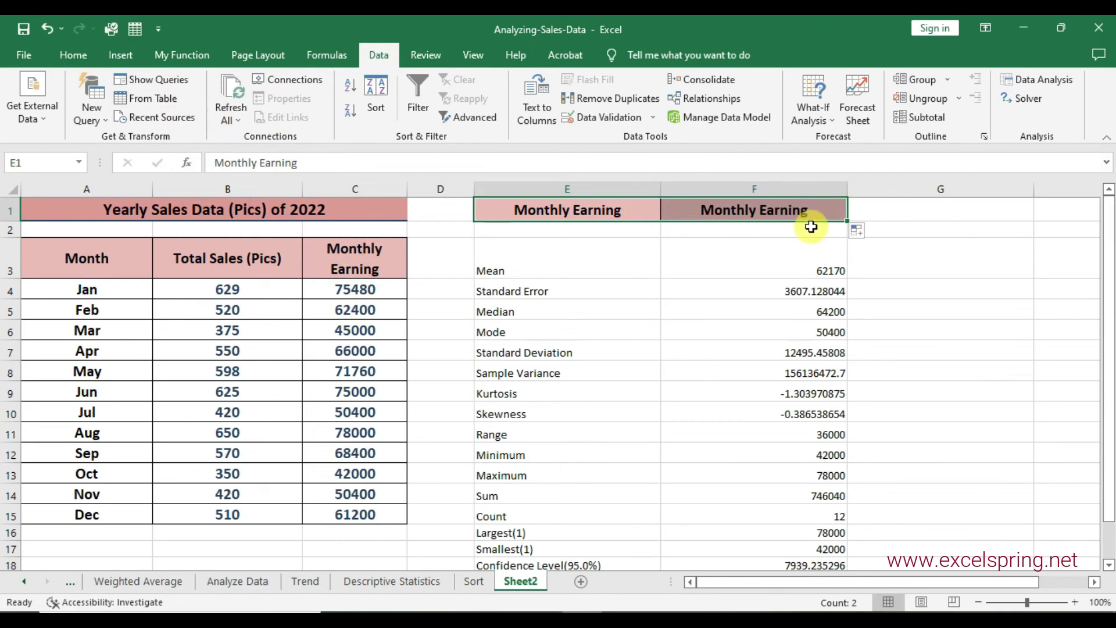
pyautogui.click(768, 211)
pyautogui.press('Delete')
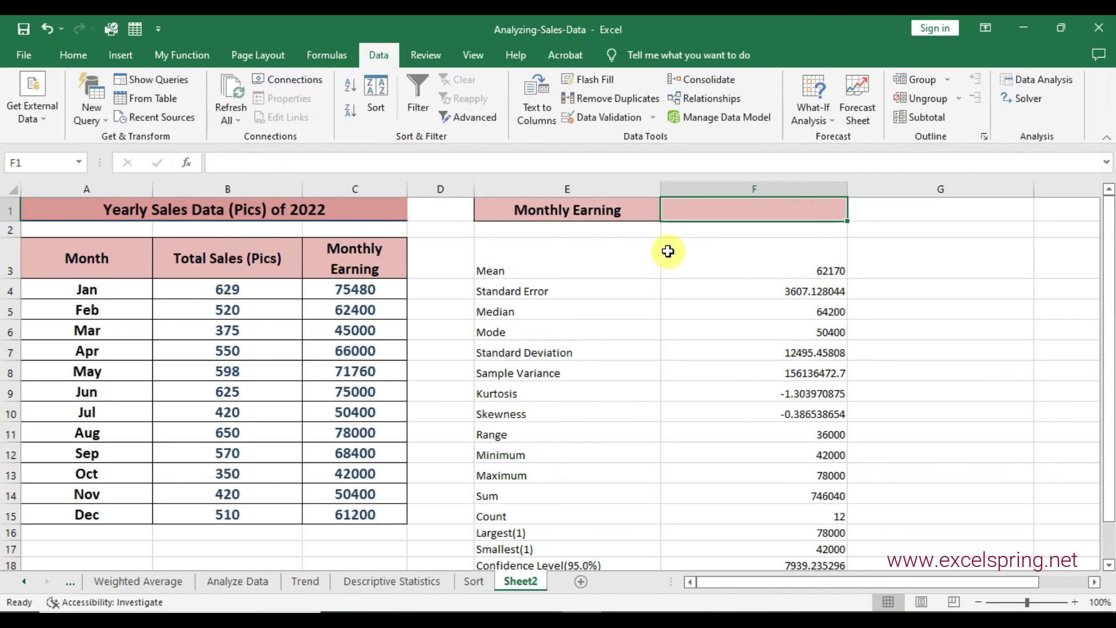
pyautogui.moveTo(636, 217); pyautogui.dragTo(718, 214)
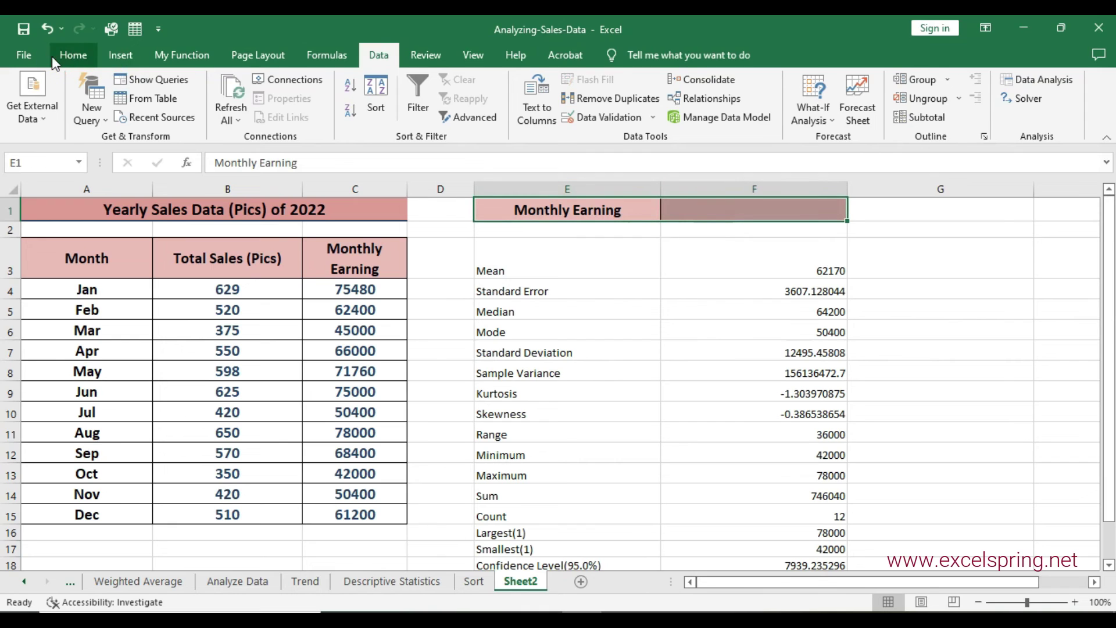
pyautogui.click(73, 54)
pyautogui.click(421, 110)
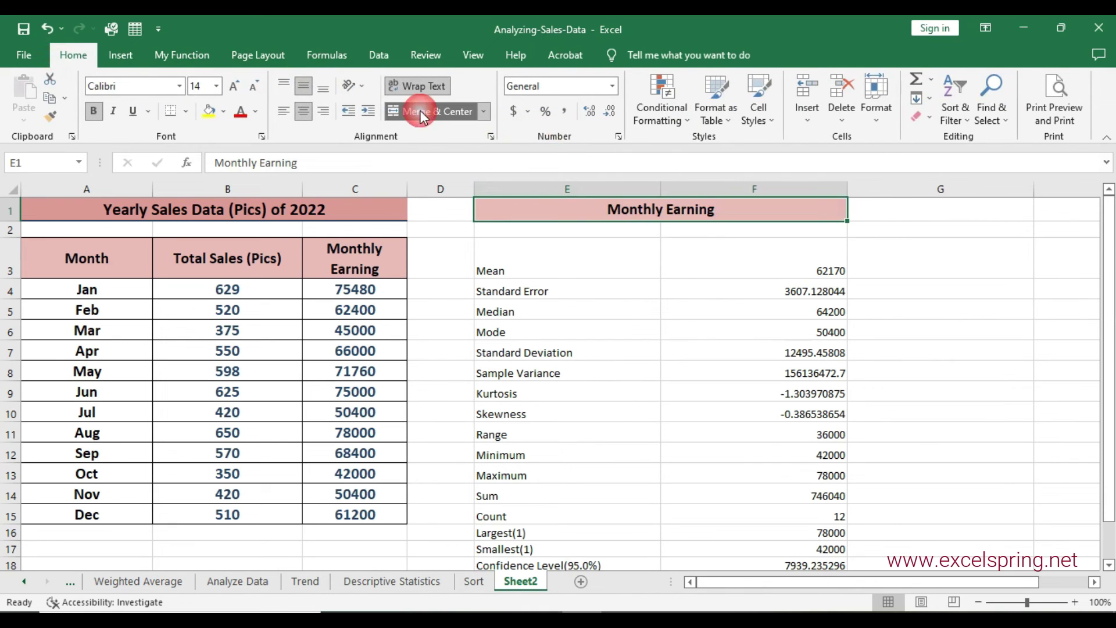
pyautogui.click(716, 412)
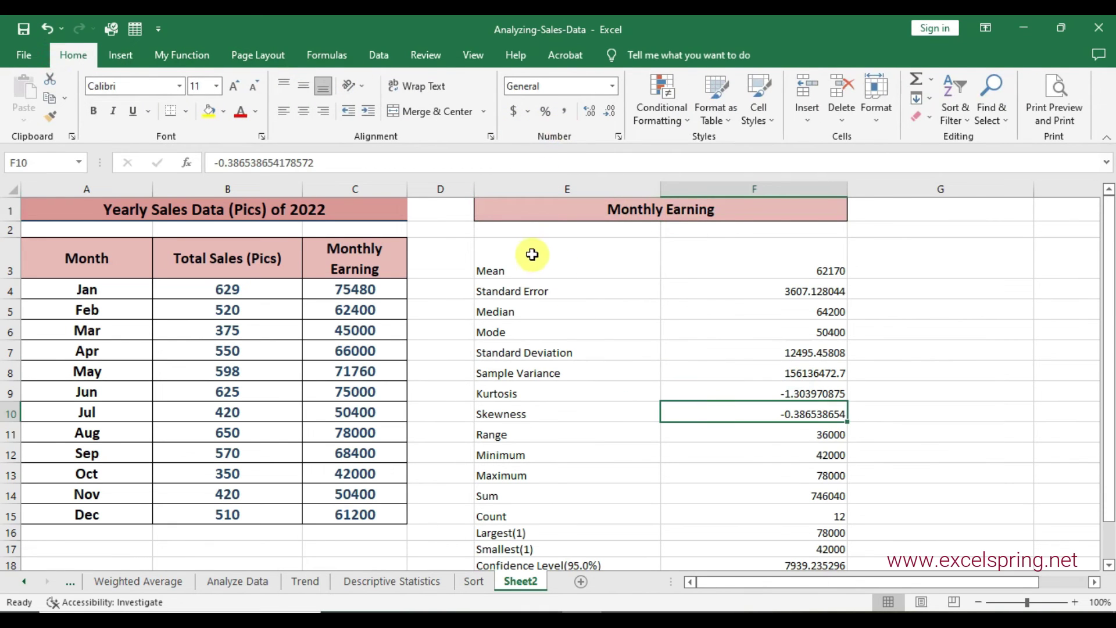
# Step: Set the statistics in E3:F18 to font size 12 and center them horizontally and vertically
pyautogui.click(640, 277)
pyautogui.moveTo(640, 277); pyautogui.dragTo(818, 534)
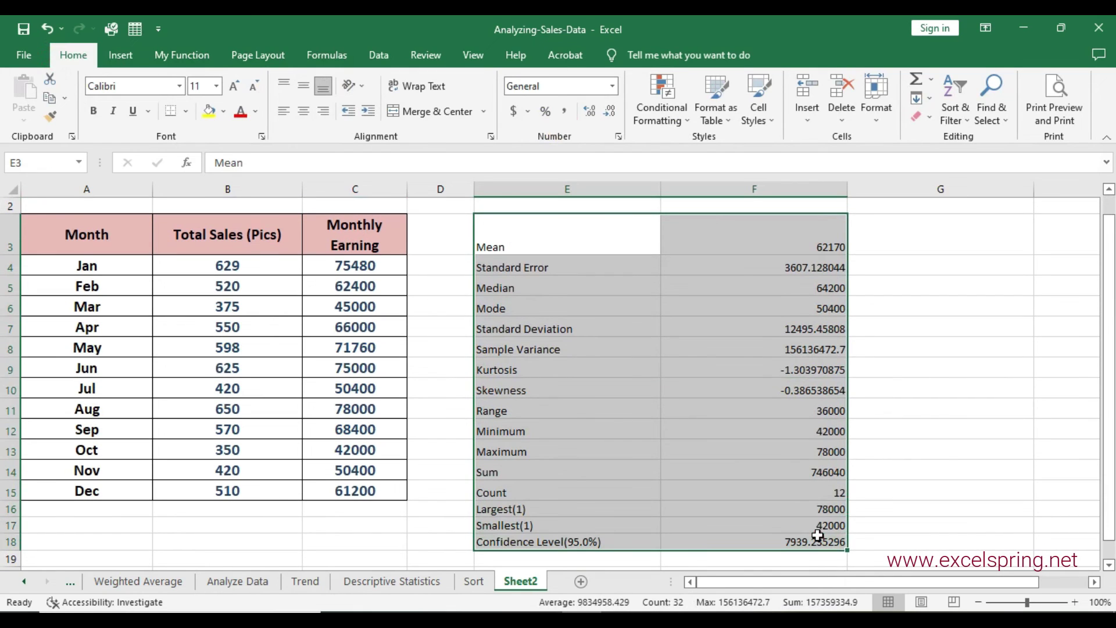
pyautogui.click(237, 91)
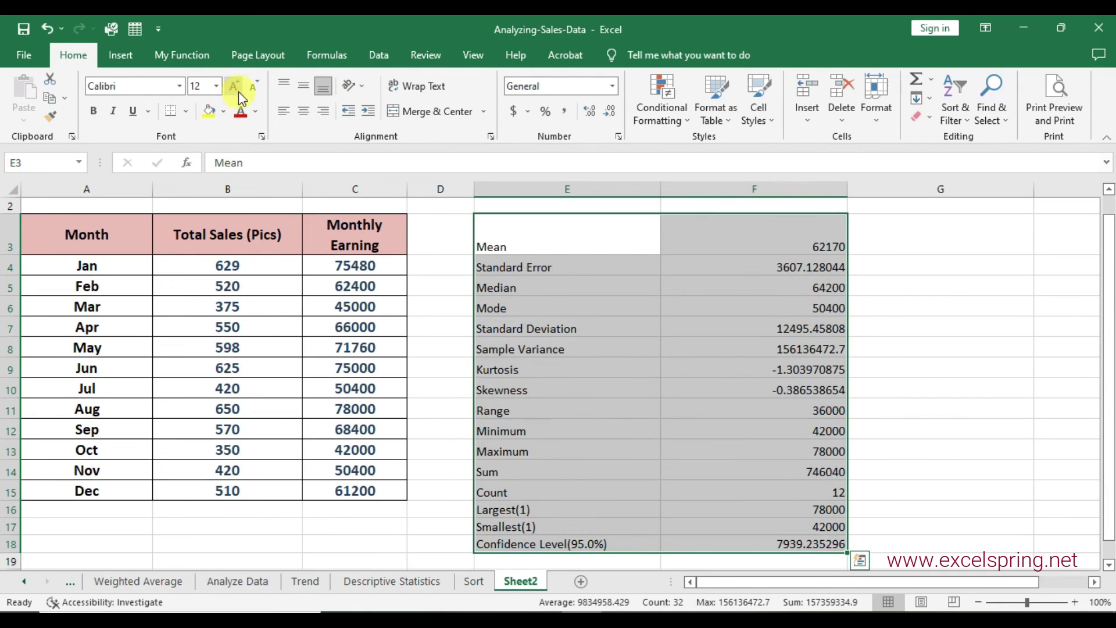
pyautogui.click(302, 112)
pyautogui.click(302, 88)
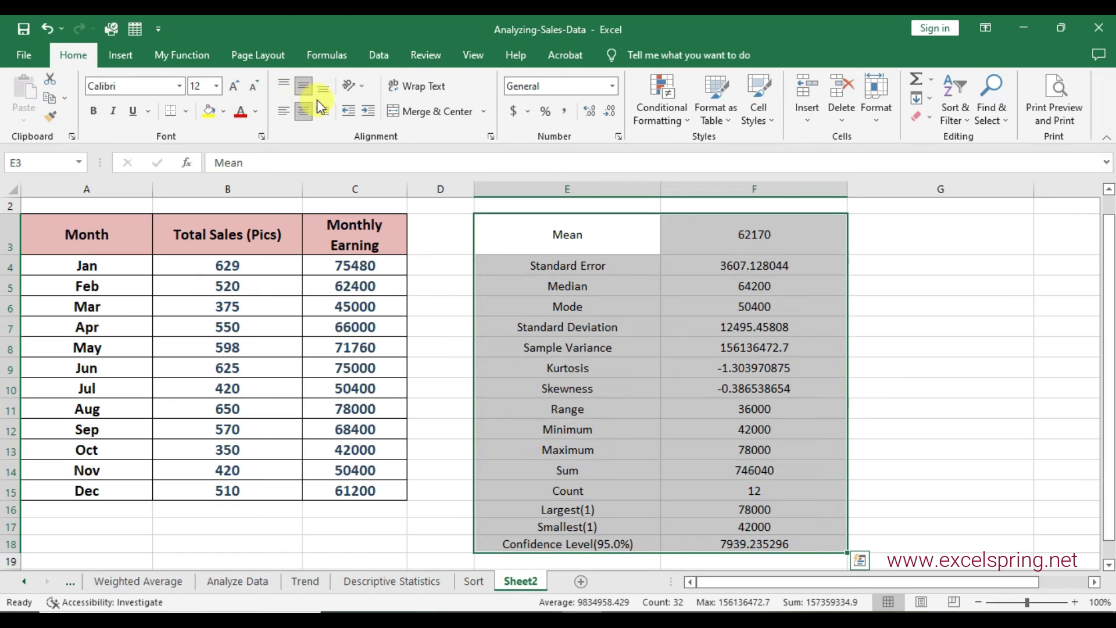
# Step: Add all borders to the statistics table E3:F18 and zoom the sheet out to 90%
pyautogui.click(190, 116)
pyautogui.click(197, 253)
pyautogui.click(949, 342)
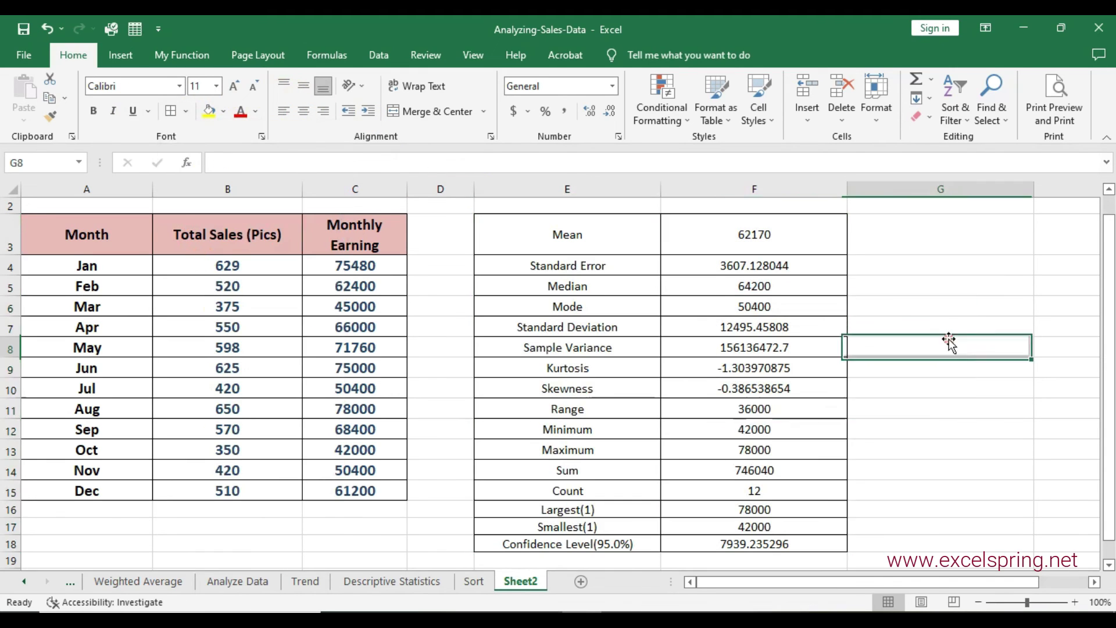
pyautogui.scroll(1, 890, 334)
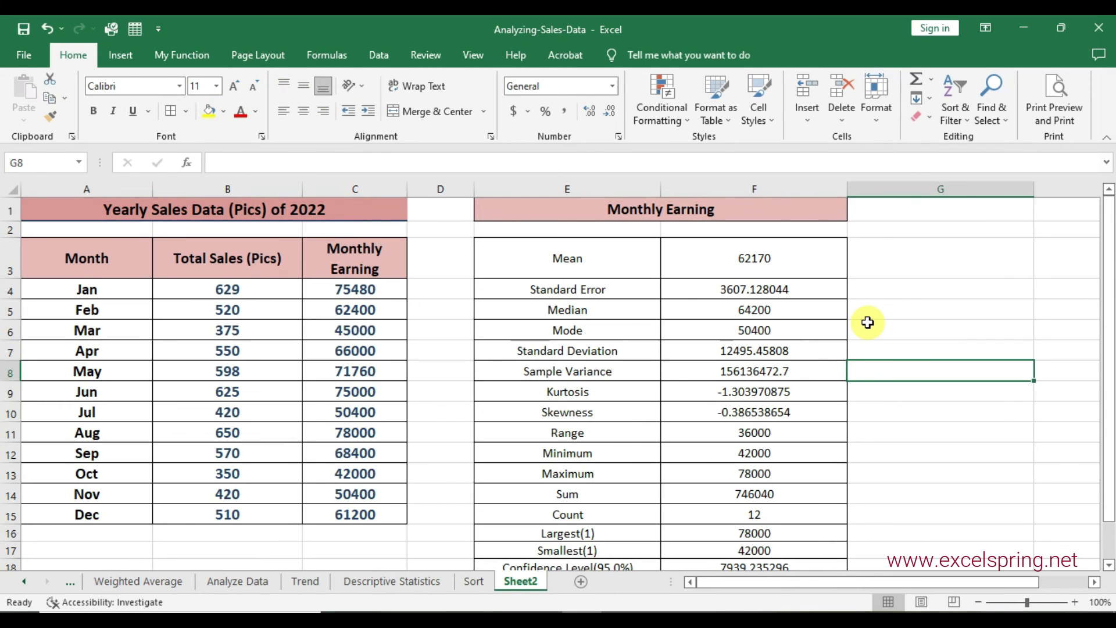
pyautogui.click(975, 598)
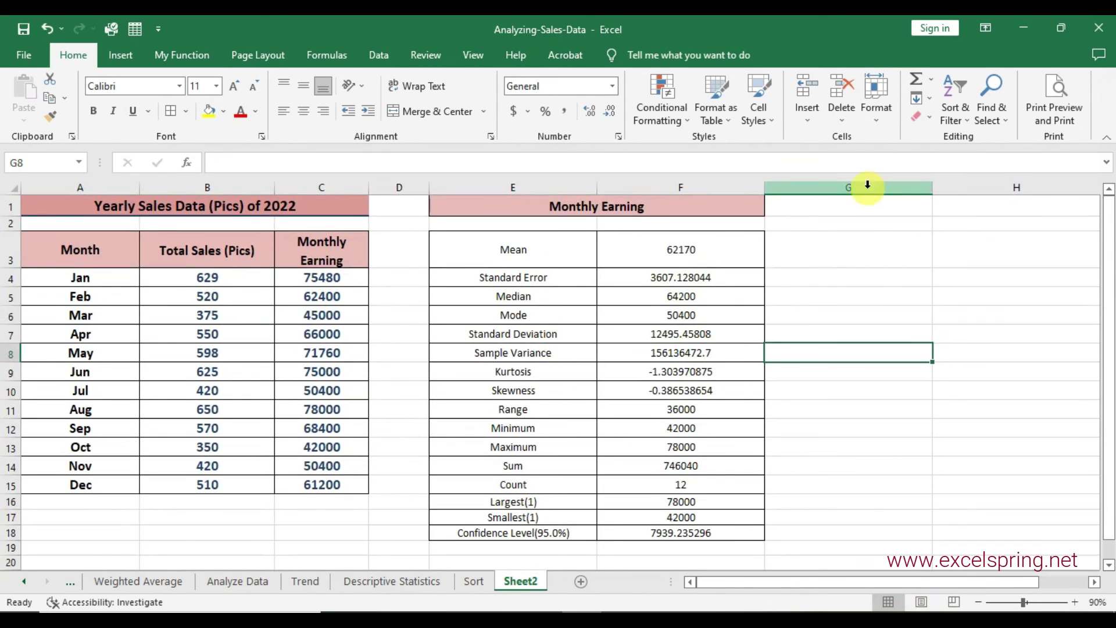
# Step: Review the formatted statistics table, including Standard Deviation, Sample Variance, Kurtosis, Sum, Count, Largest(1) and Smallest(1)
pyautogui.click(376, 56)
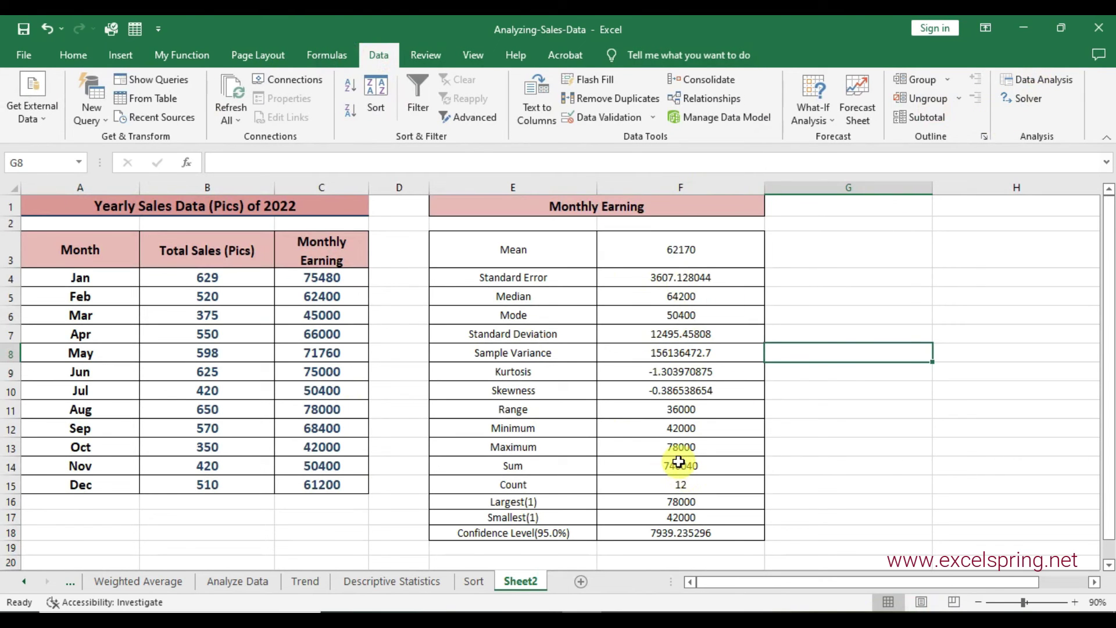
pyautogui.moveTo(499, 333); pyautogui.dragTo(552, 442)
pyautogui.click(633, 500)
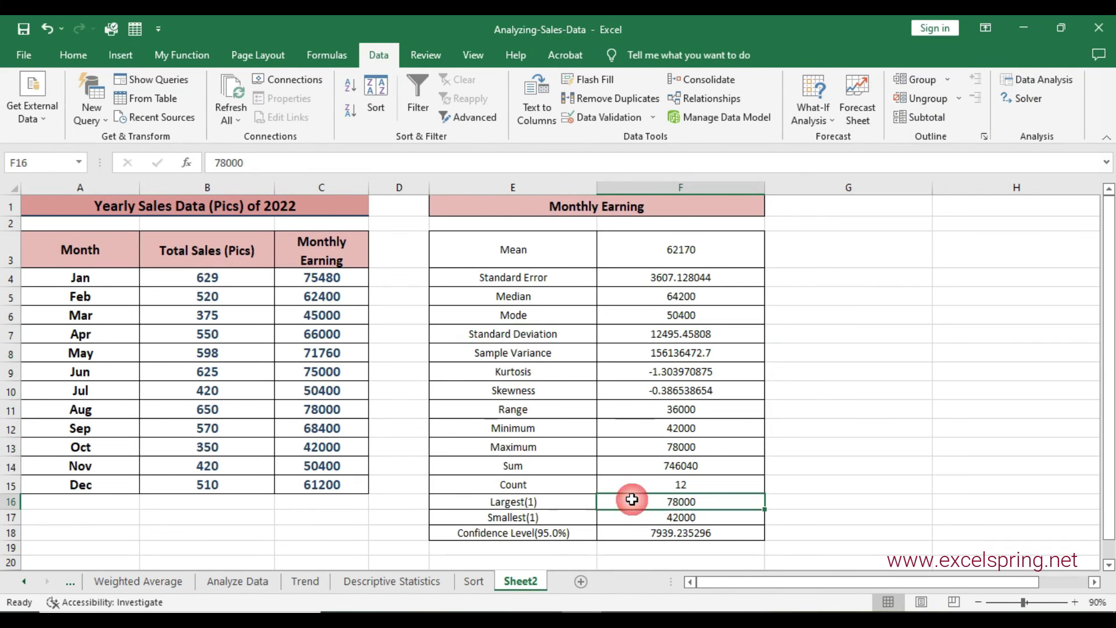
pyautogui.click(549, 464)
pyautogui.click(557, 485)
pyautogui.click(552, 503)
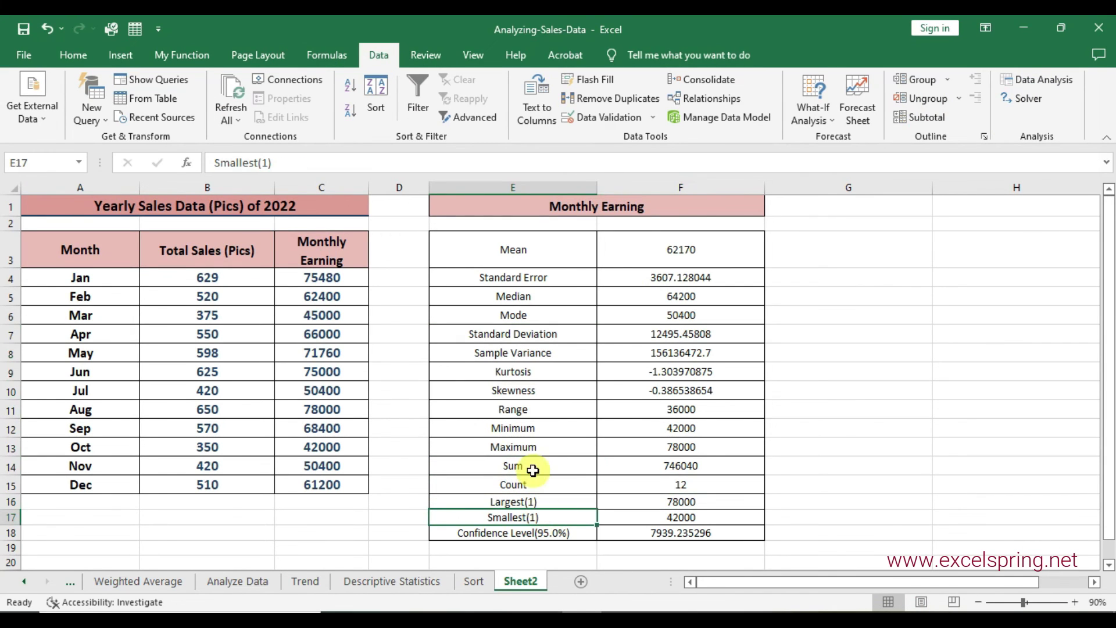
pyautogui.click(554, 334)
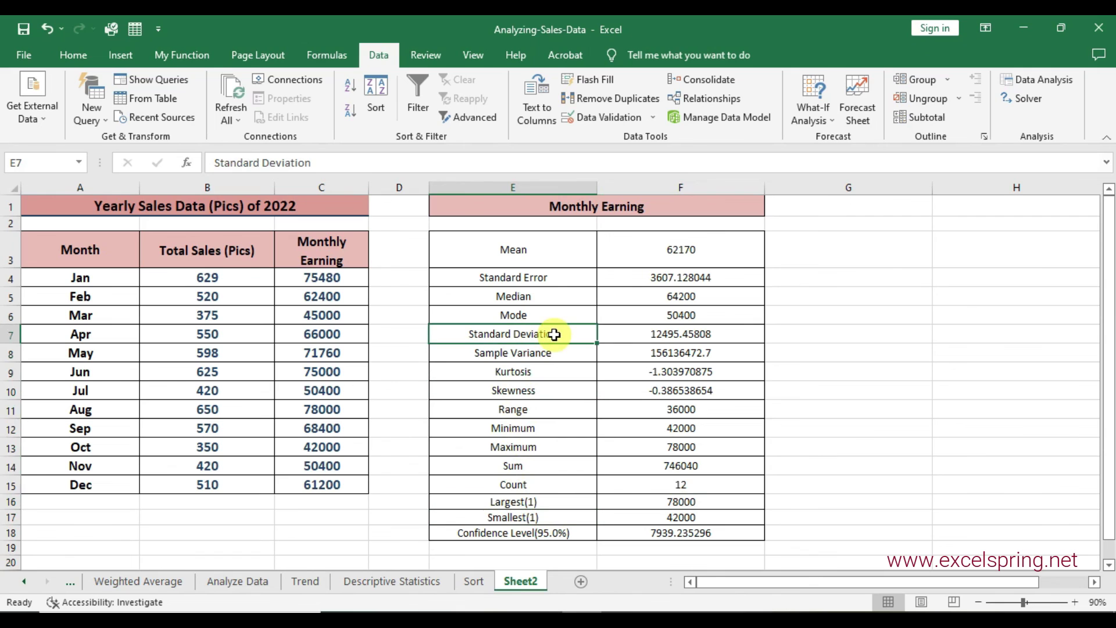
pyautogui.click(572, 349)
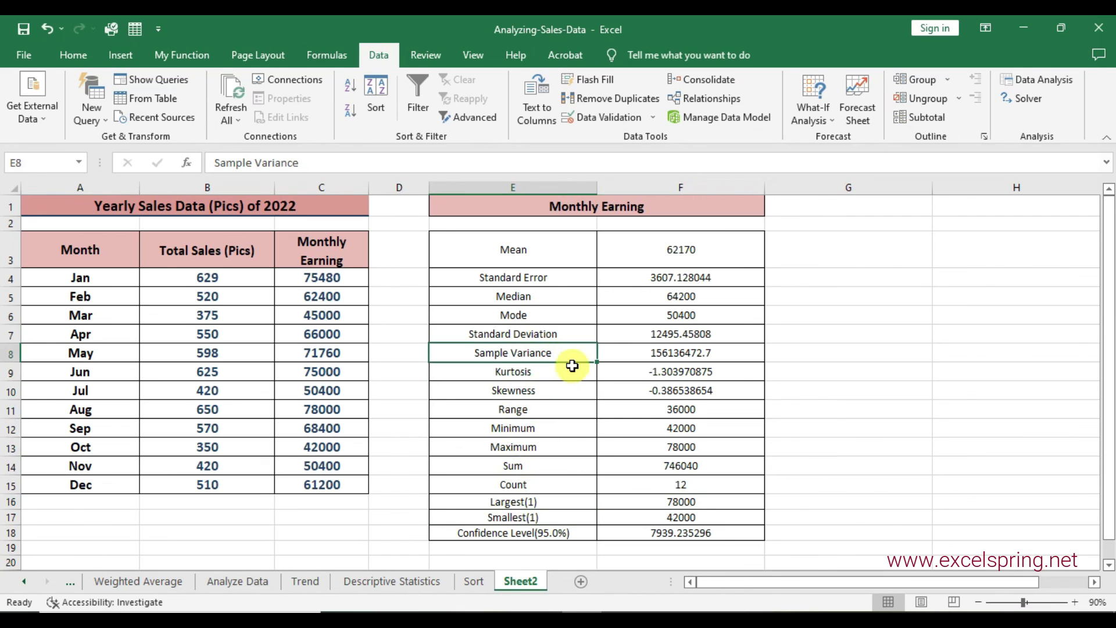
pyautogui.click(572, 368)
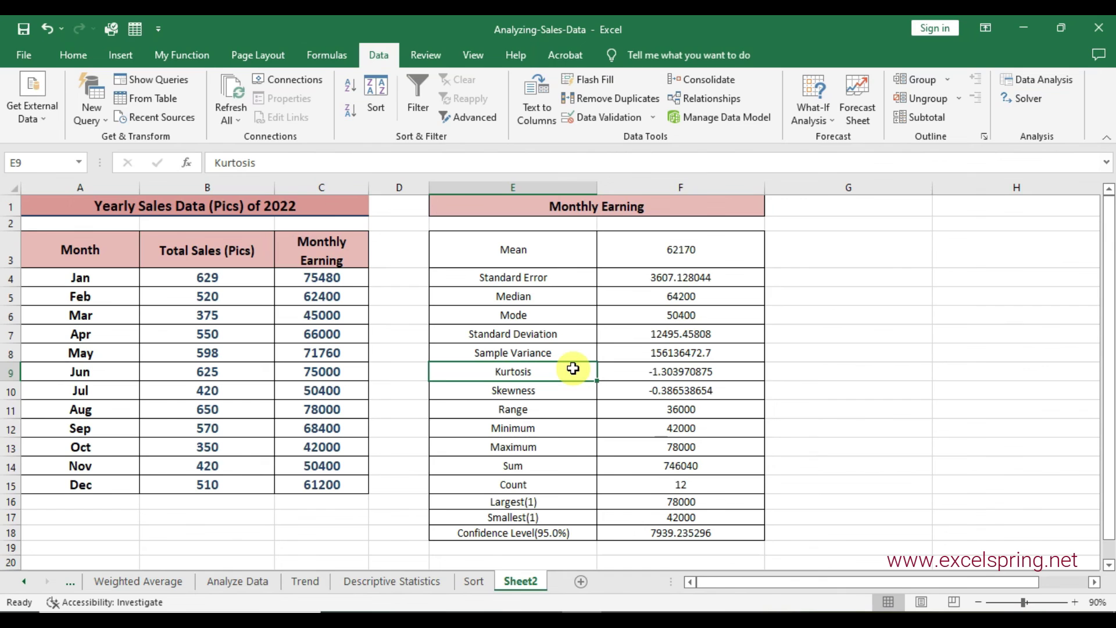
# Step: Review the Yearly Sales chart on the Trend sheet and the finished table on the Descriptive Statistics sheet
pyautogui.click(306, 583)
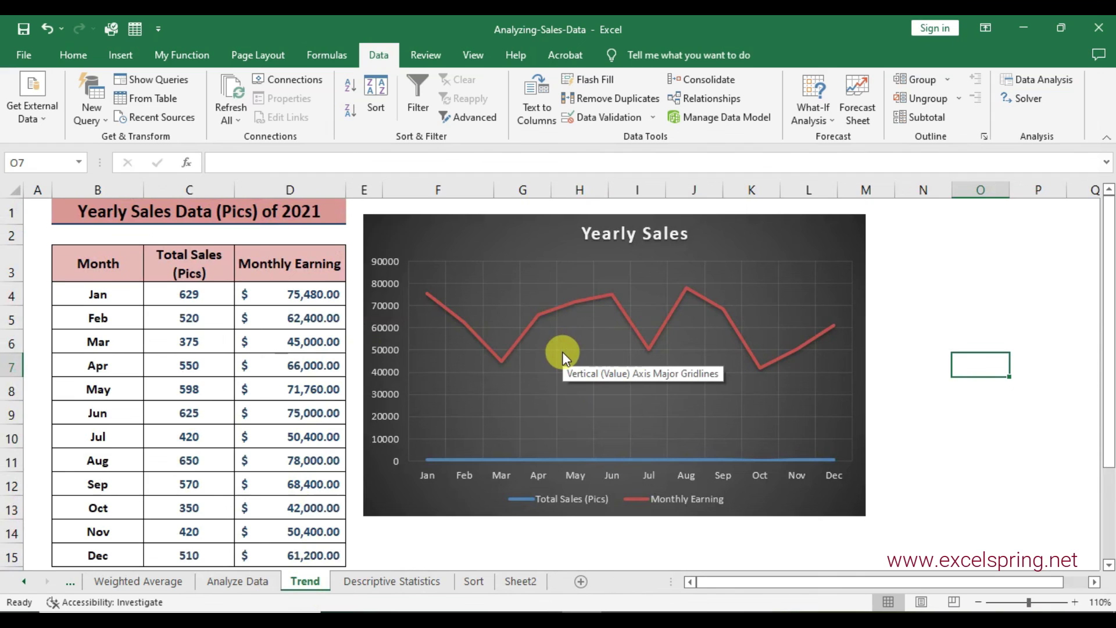
pyautogui.click(428, 581)
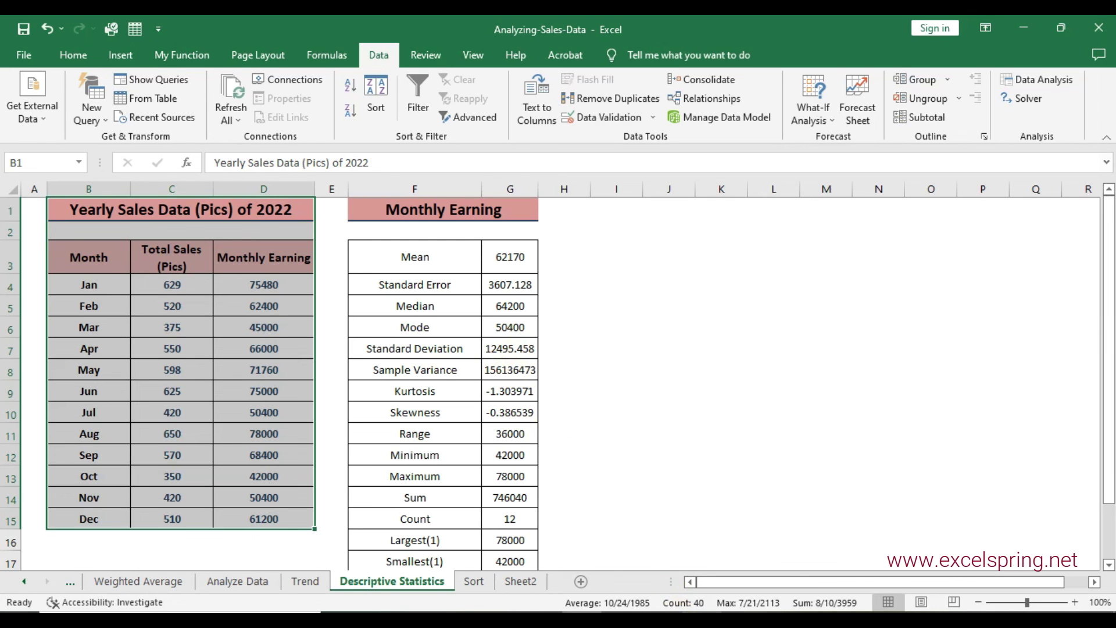
pyautogui.click(704, 620)
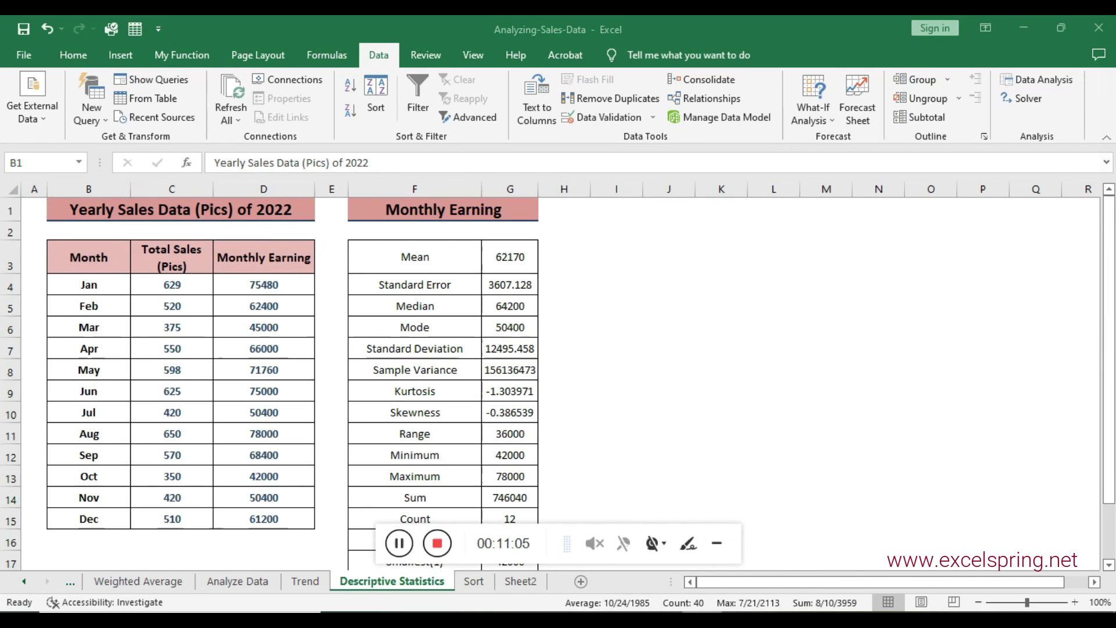
pyautogui.click(445, 549)
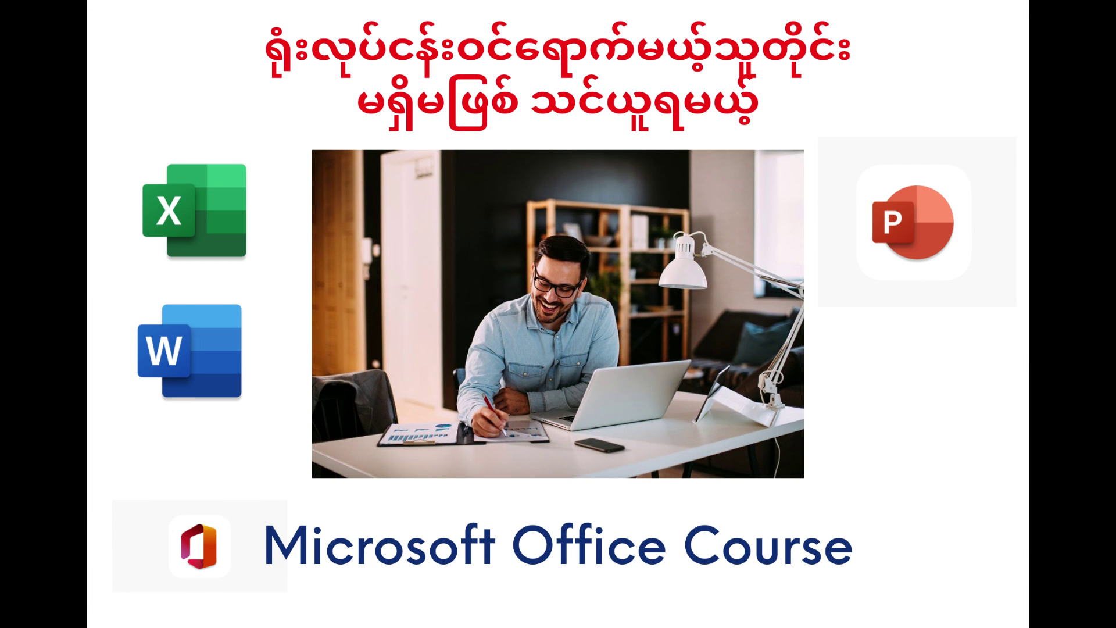